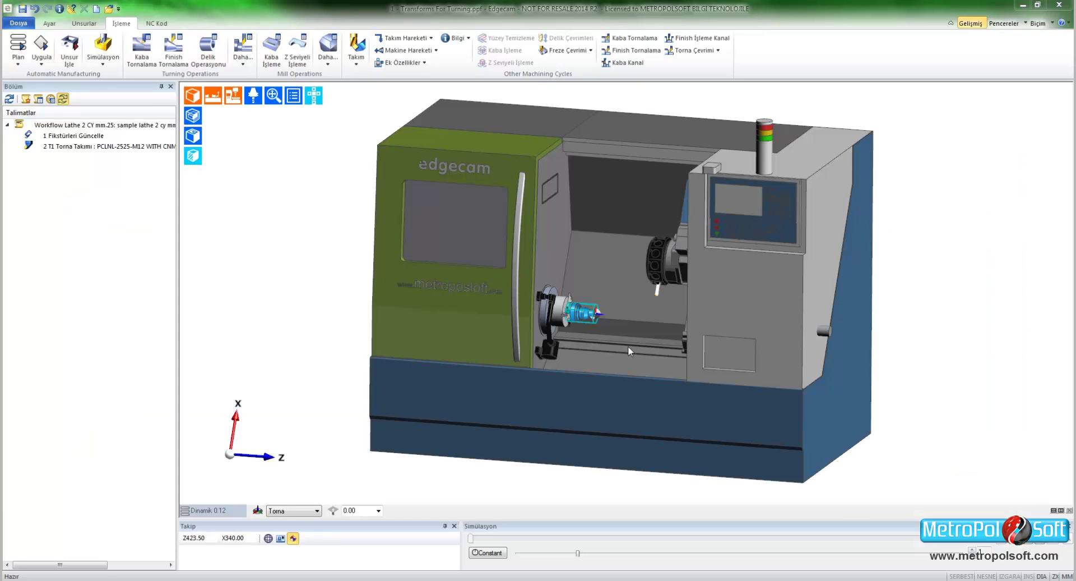
Zoom the 3D machine view in on the chuck and the blue workpiece.
scroll(628, 345, "up", 1)
scroll(596, 337, "up", 2)
scroll(597, 328, "up", 3)
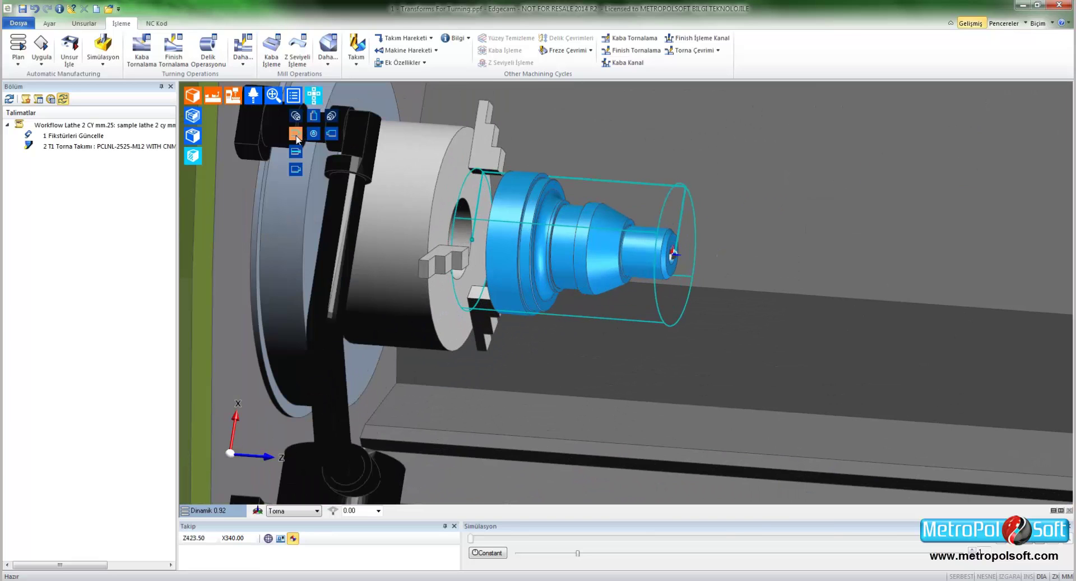
Show only the part in the flat Torna side view, with the machine hidden.
left_click(315, 98)
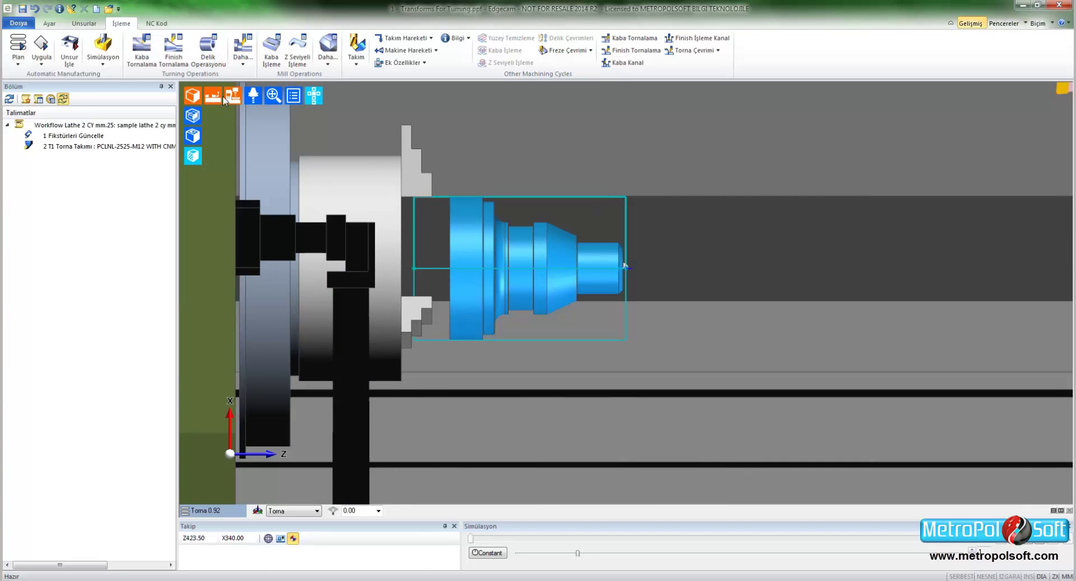
left_click(234, 97)
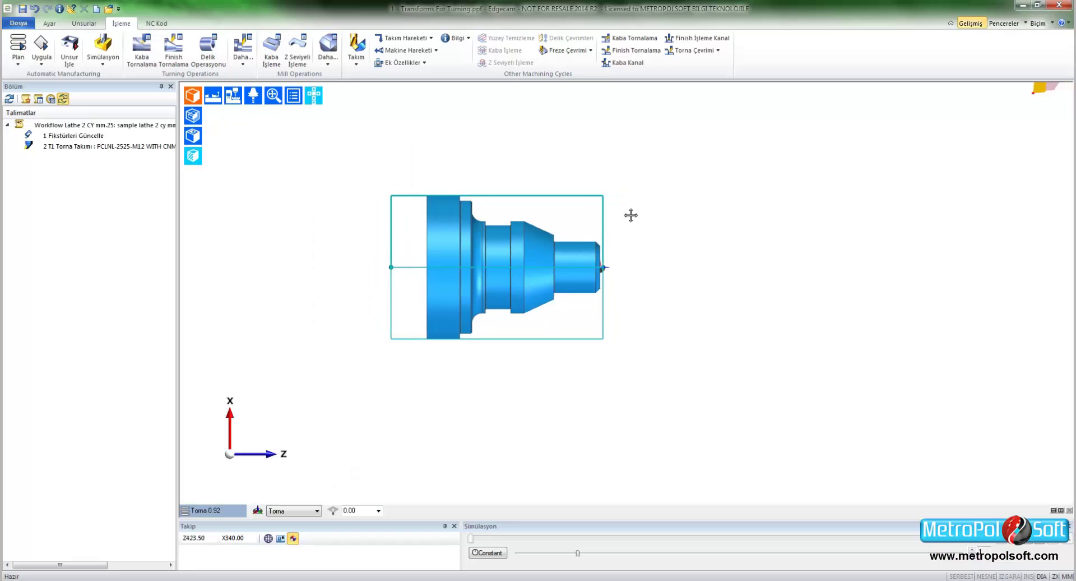
scroll(610, 233, "up", 3)
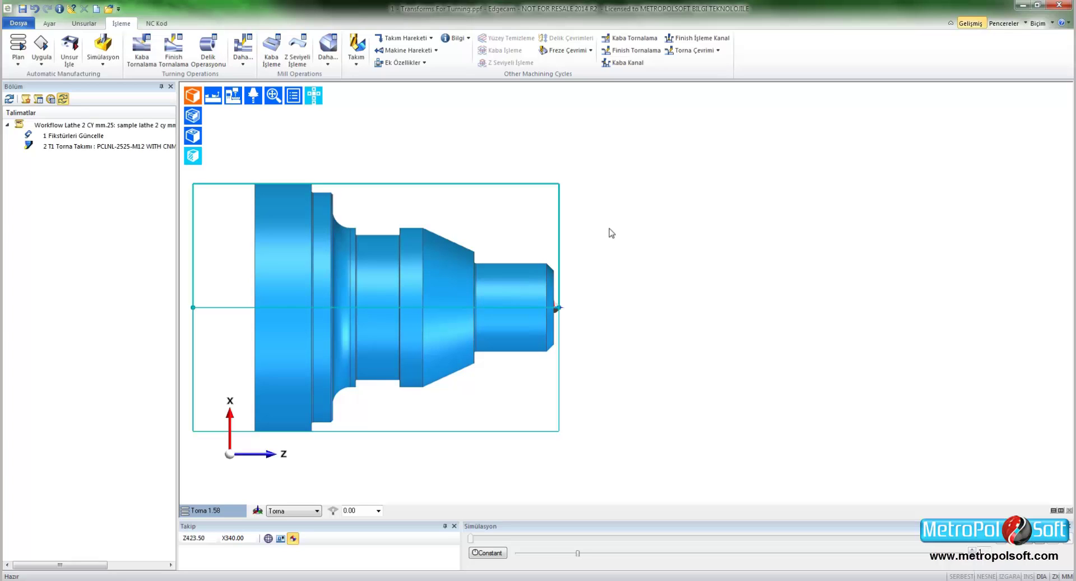
Start a Düz Tornalama turning cycle and move its dialog clear of the part.
left_click(718, 52)
left_click(709, 80)
left_click_drag(711, 123, 809, 123)
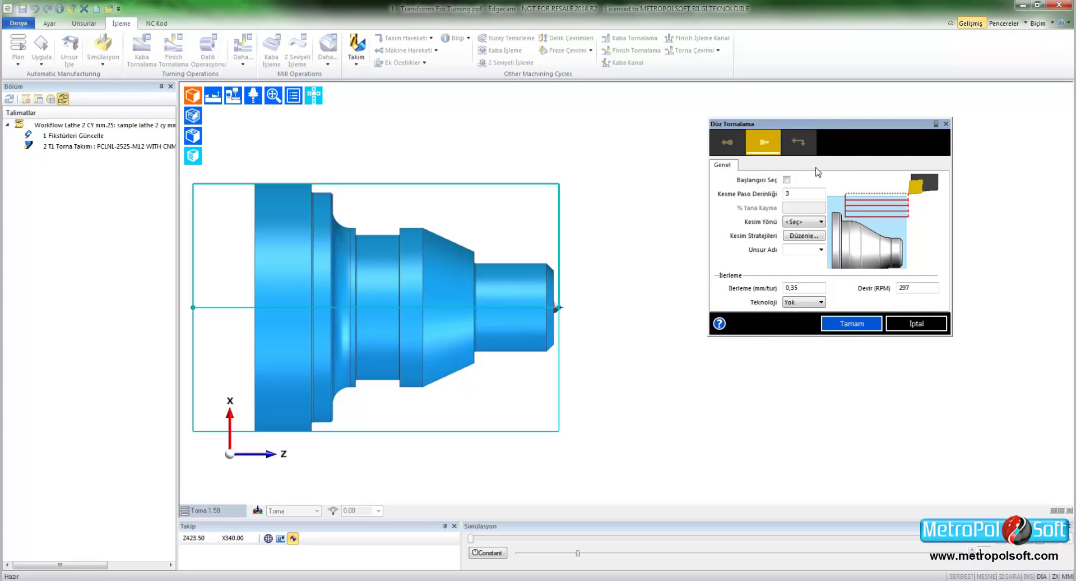
Enable Başlangıcı Seç, set cut depth to 1 and cutting direction to Yüzey.
left_click(787, 179)
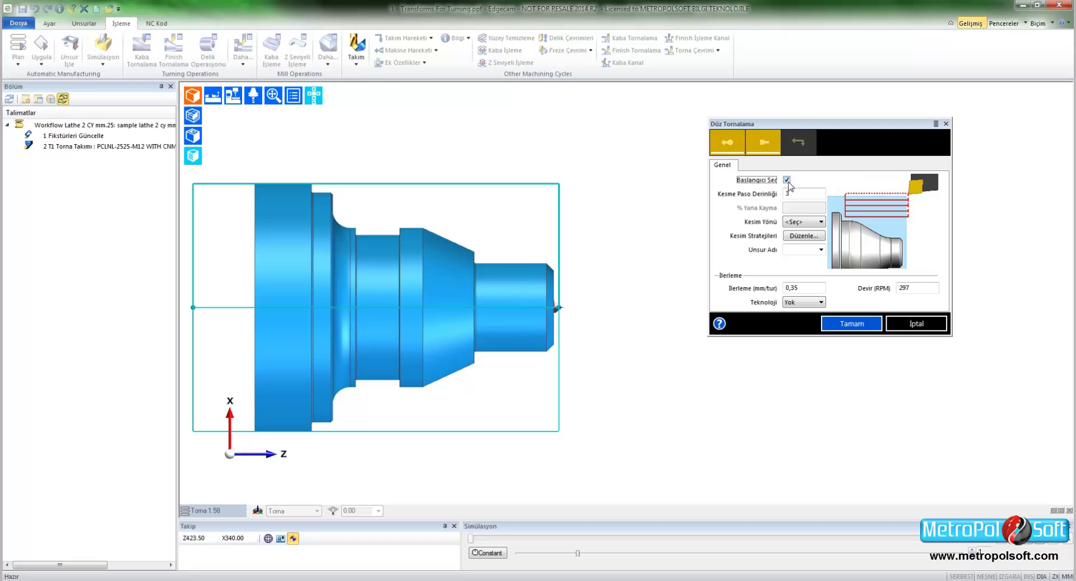
key("Tab")
type("1")
left_click(805, 223)
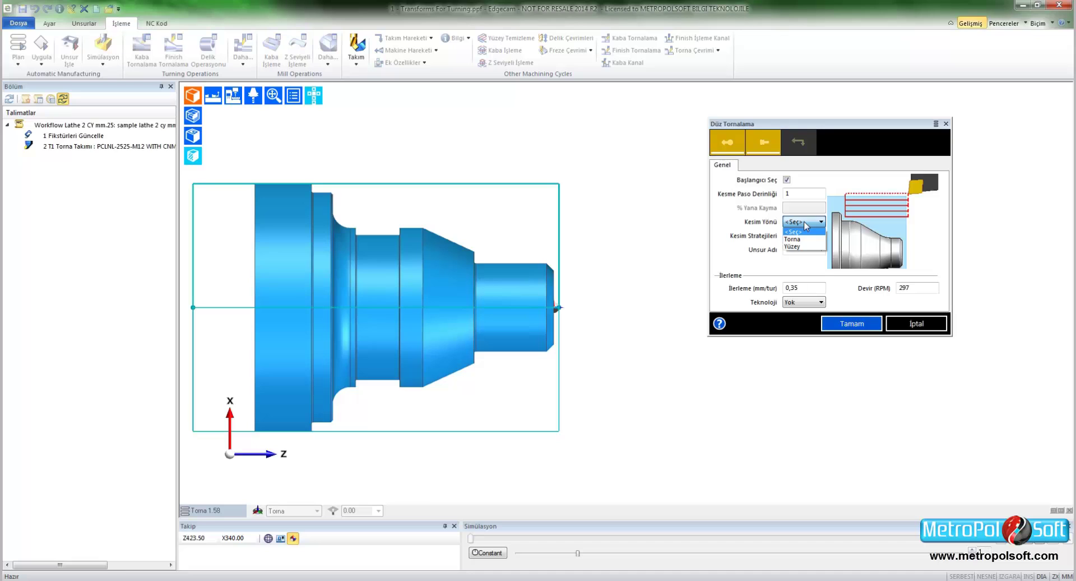
left_click(800, 246)
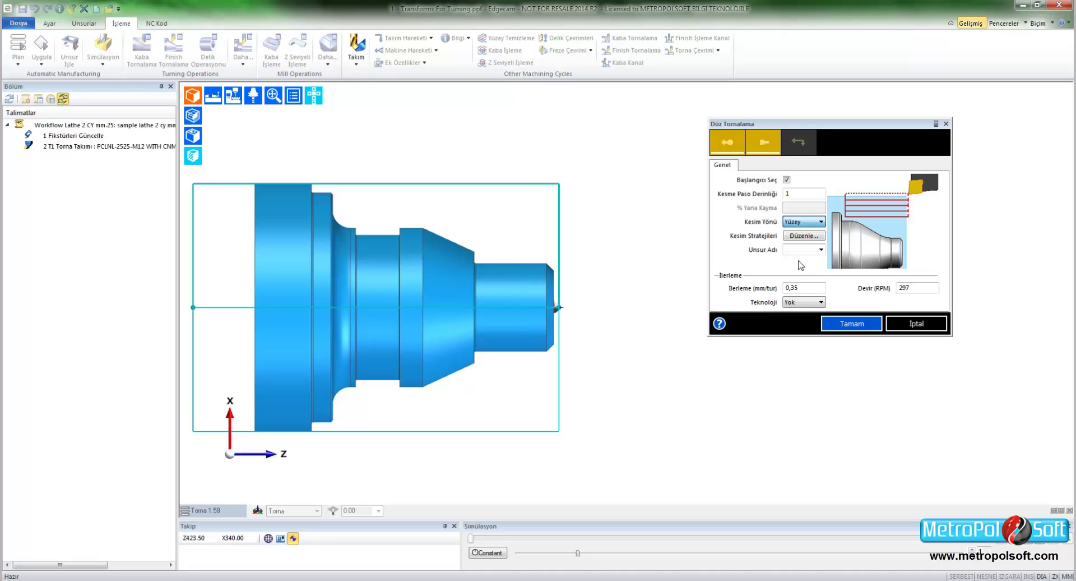
left_click(804, 236)
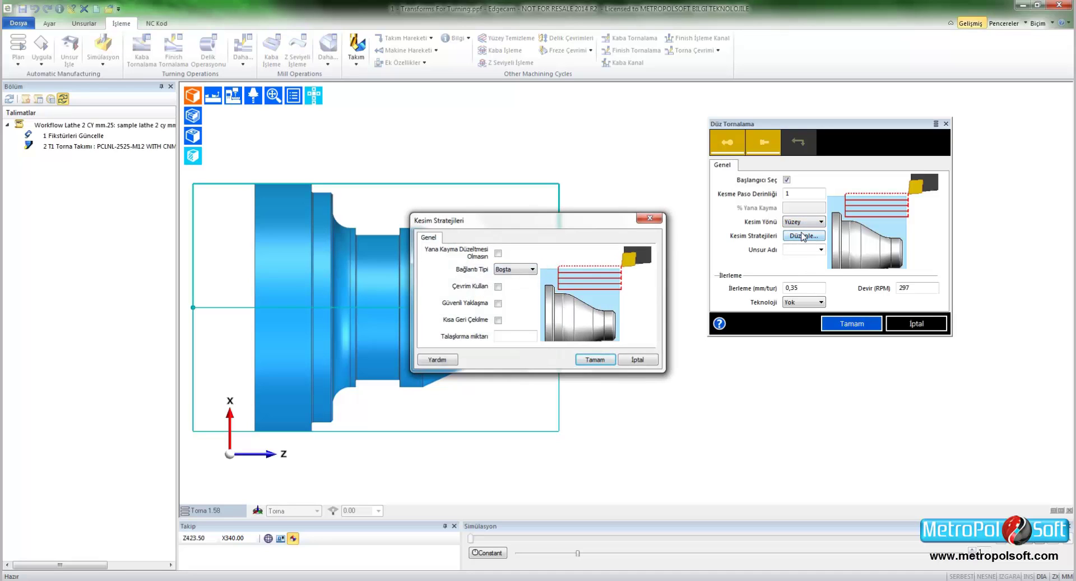
Disable side-shift compensation, keep Boşta linking, and enable Güvenli Yaklaşma and Kısa Geri Çekilme.
left_click(499, 253)
left_click(515, 269)
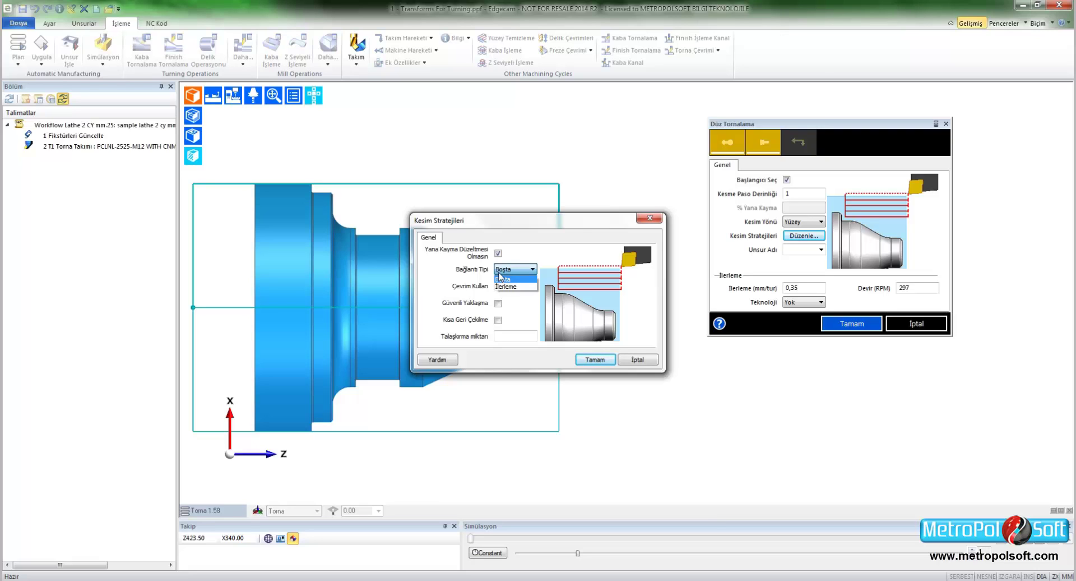
left_click(501, 278)
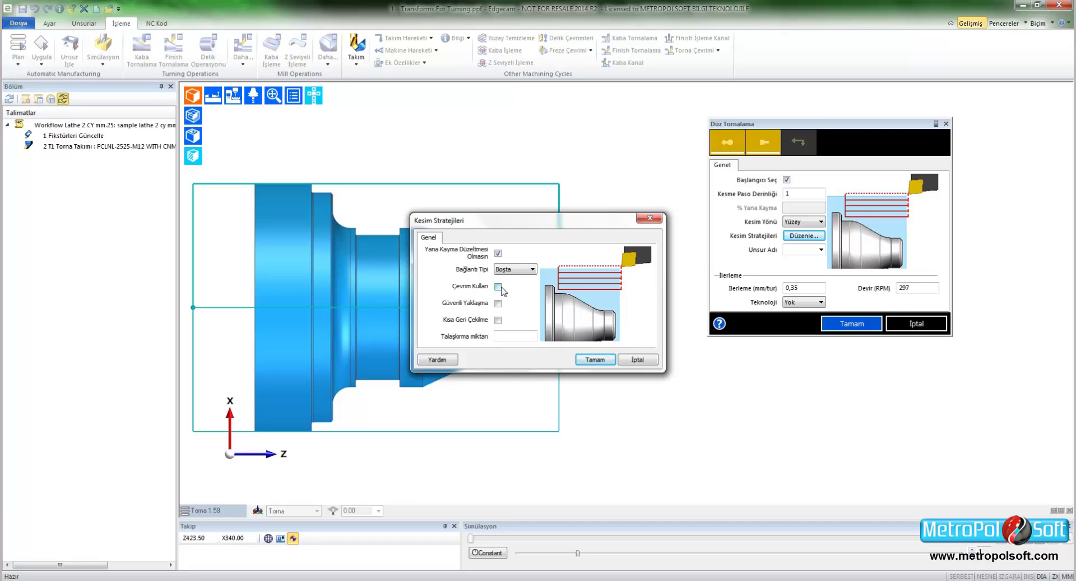
left_click(499, 303)
left_click(499, 321)
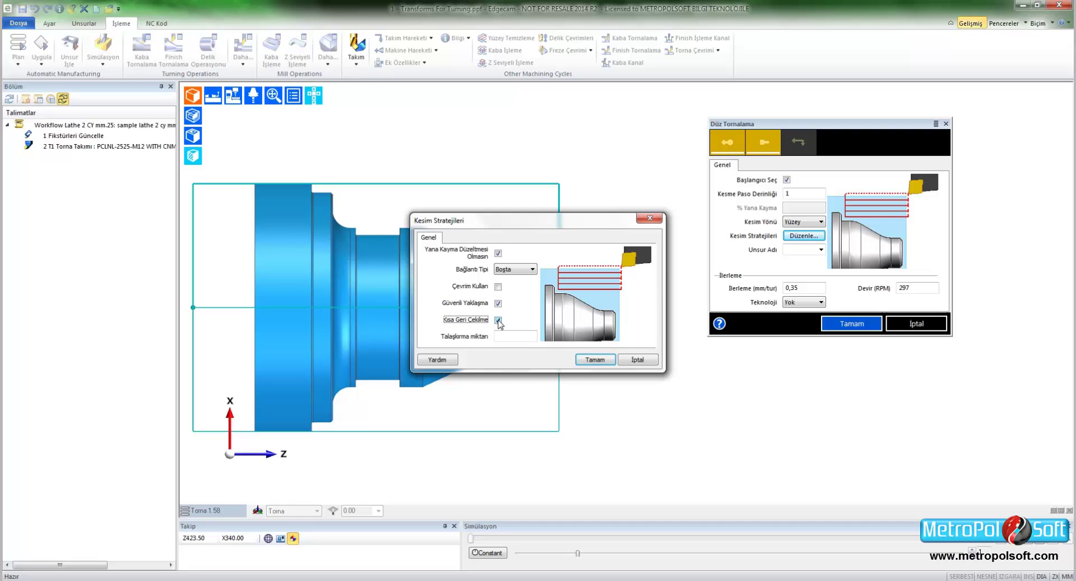
left_click(593, 360)
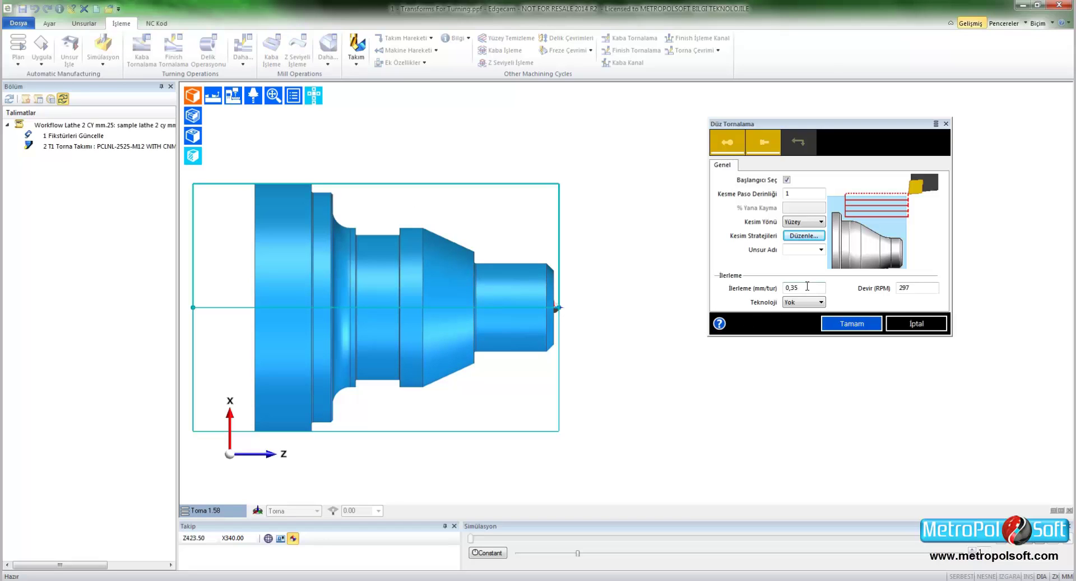
Keep Teknoloji on Yok, set spindle speed to 500 RPM, and accept the cycle.
left_click(803, 302)
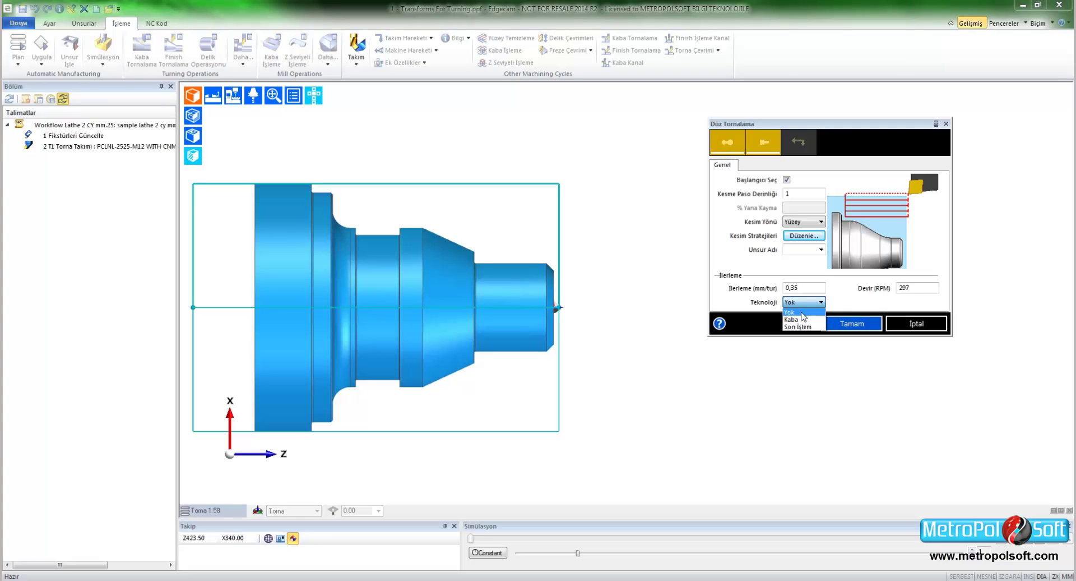
left_click(803, 314)
double_click(815, 289)
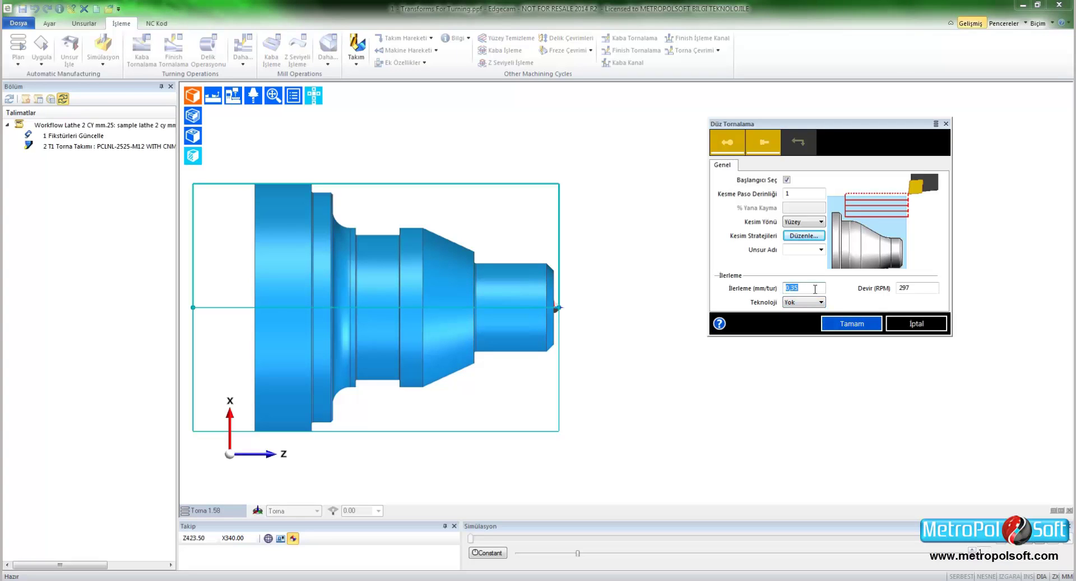
double_click(908, 287)
type("50")
type("0")
left_click(849, 322)
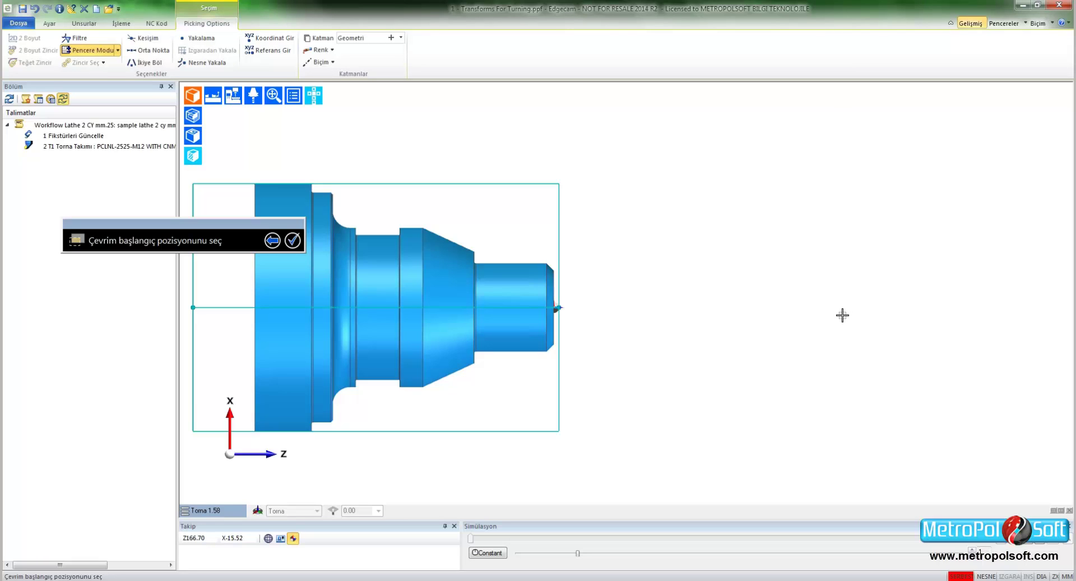
Pick the stock outline's top-right corner as the facing cycle start position.
middle_click_drag(707, 284, 783, 300)
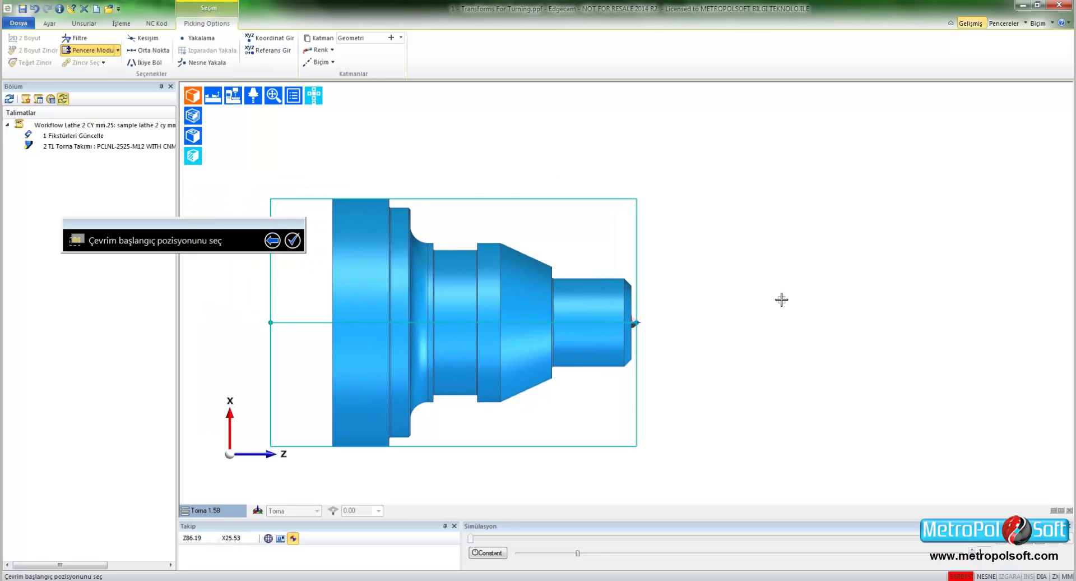
scroll(703, 280, "up", 1)
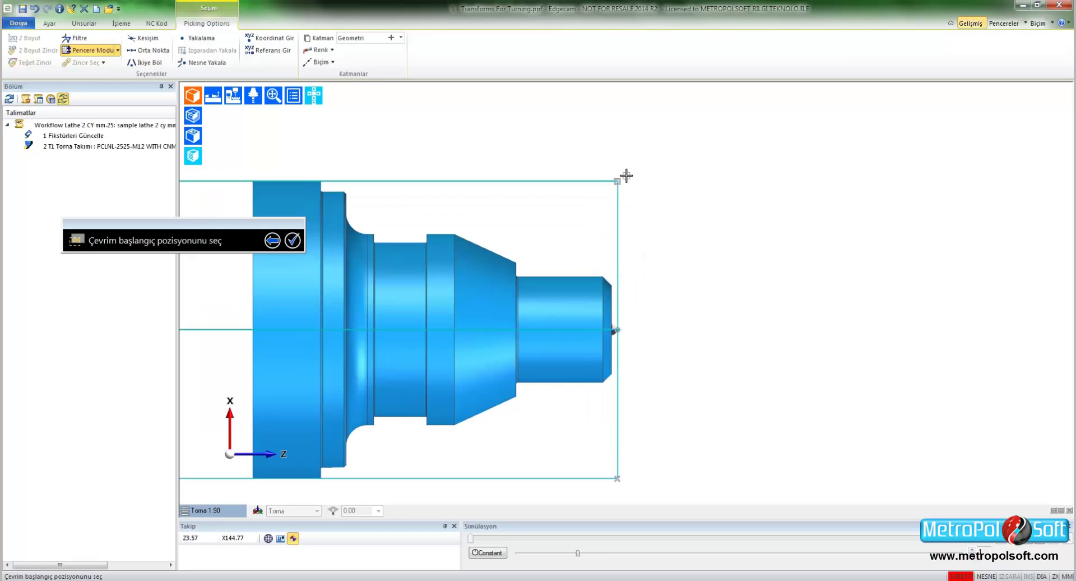
left_click(611, 331)
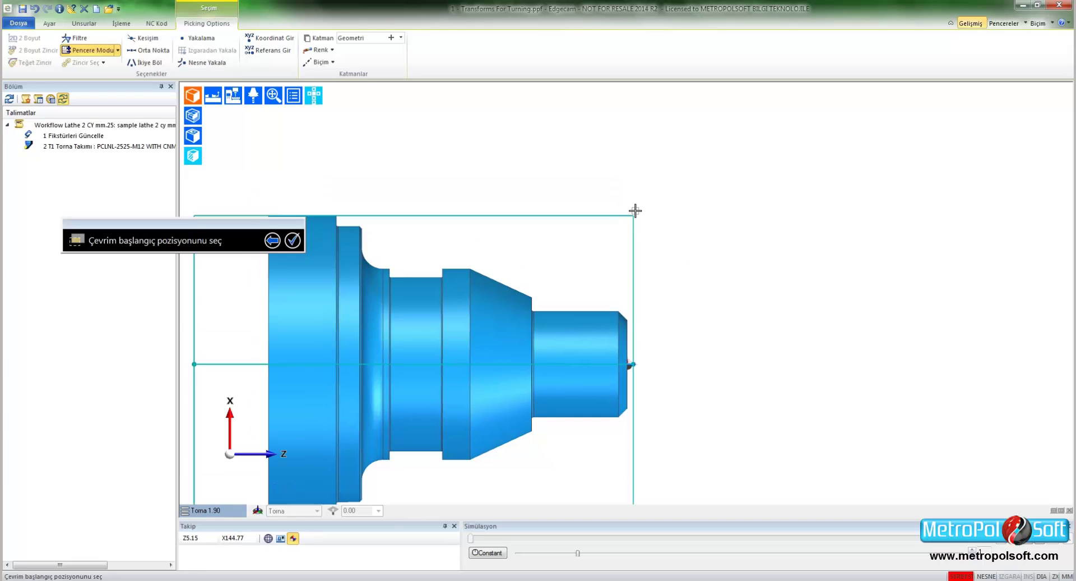
scroll(635, 210, "up", 3)
scroll(635, 210, "up", 2)
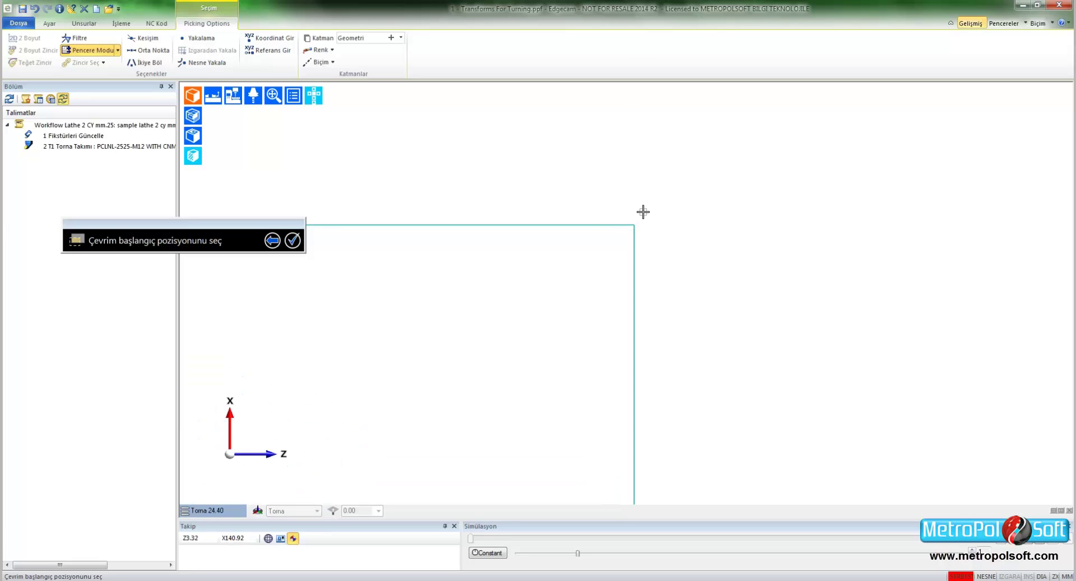
left_click(641, 215)
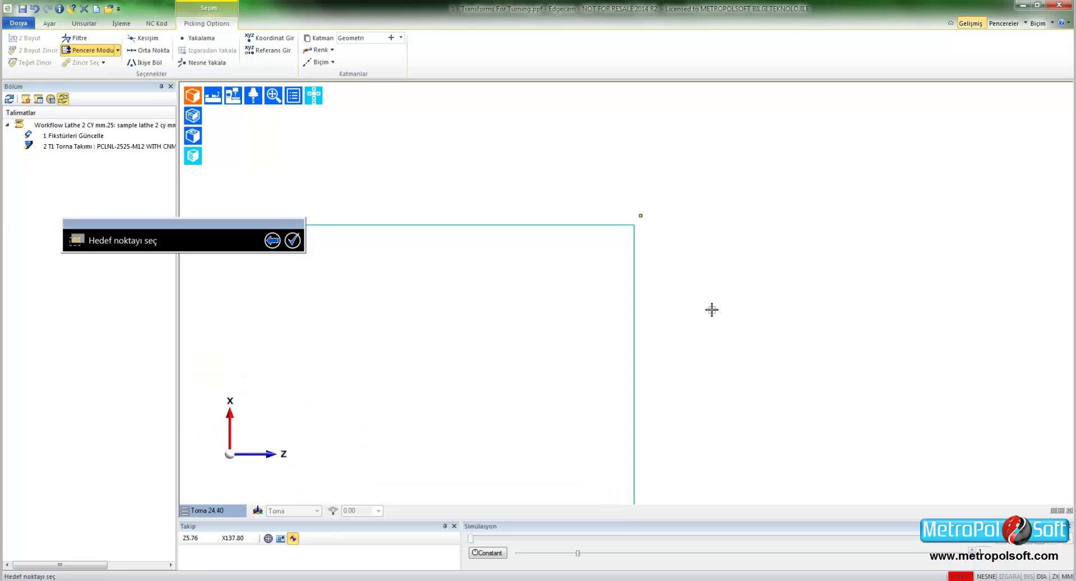
Zoom around the part's right end to frame the facing target point.
scroll(712, 309, "down", 2)
scroll(713, 312, "down", 2)
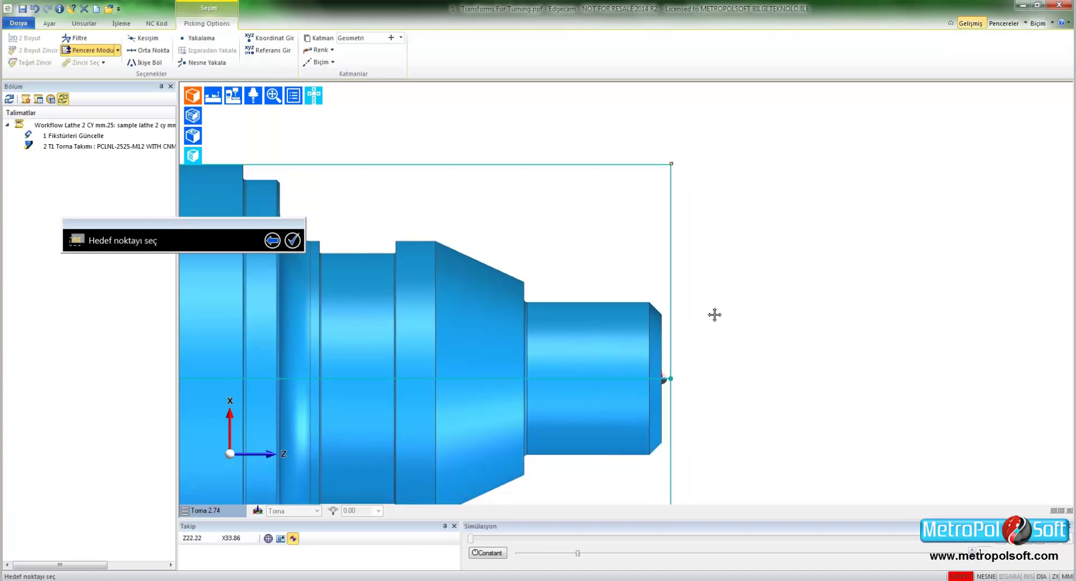
scroll(685, 355, "up", 1)
scroll(656, 363, "up", 1)
scroll(656, 362, "up", 1)
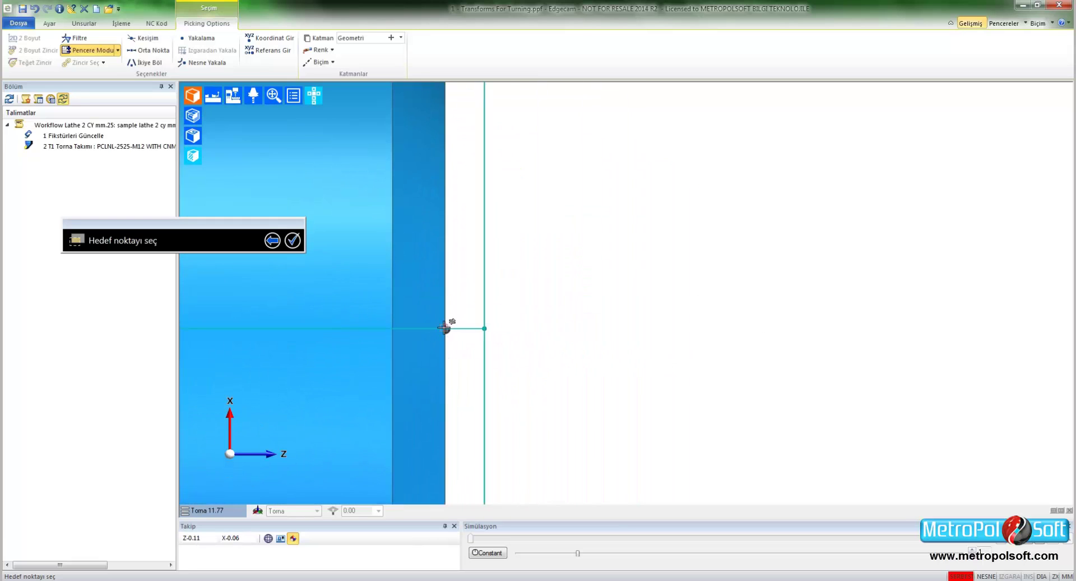
scroll(445, 336, "down", 2)
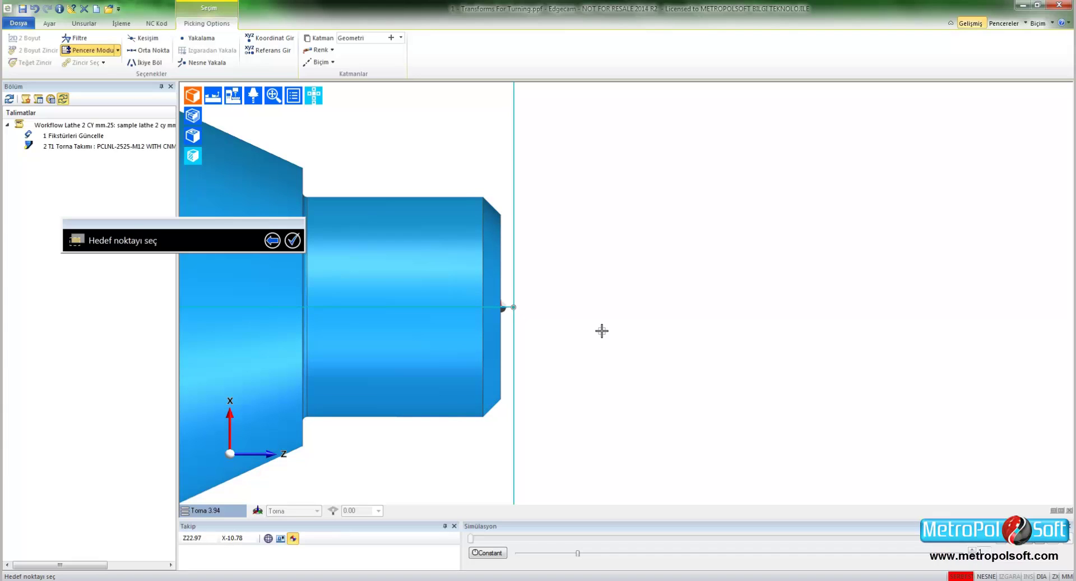
Enter target coordinates 0 and X -2 to generate the facing toolpath, then zoom in.
left_click(283, 41)
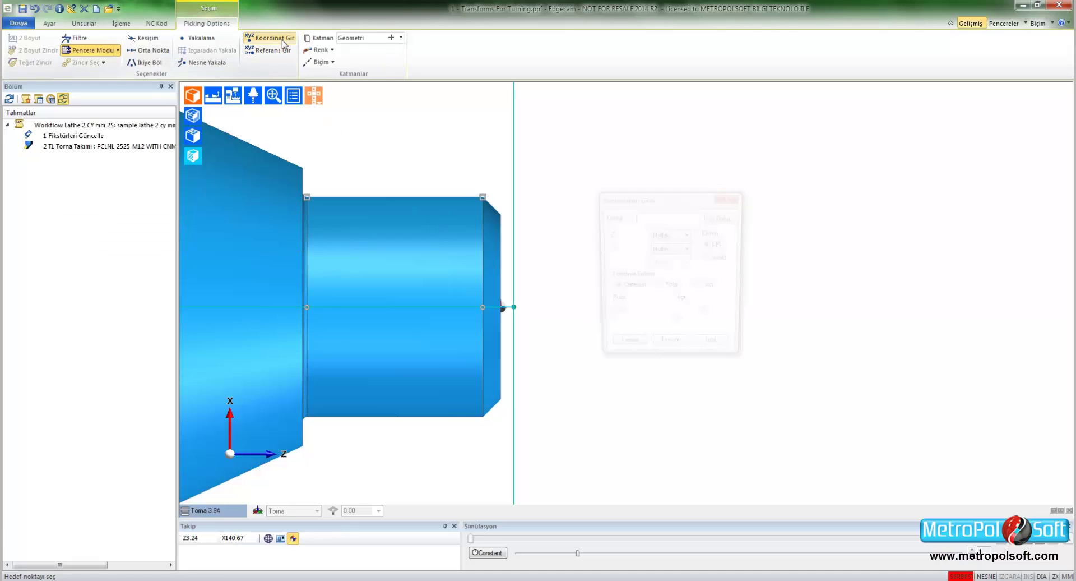
type("0")
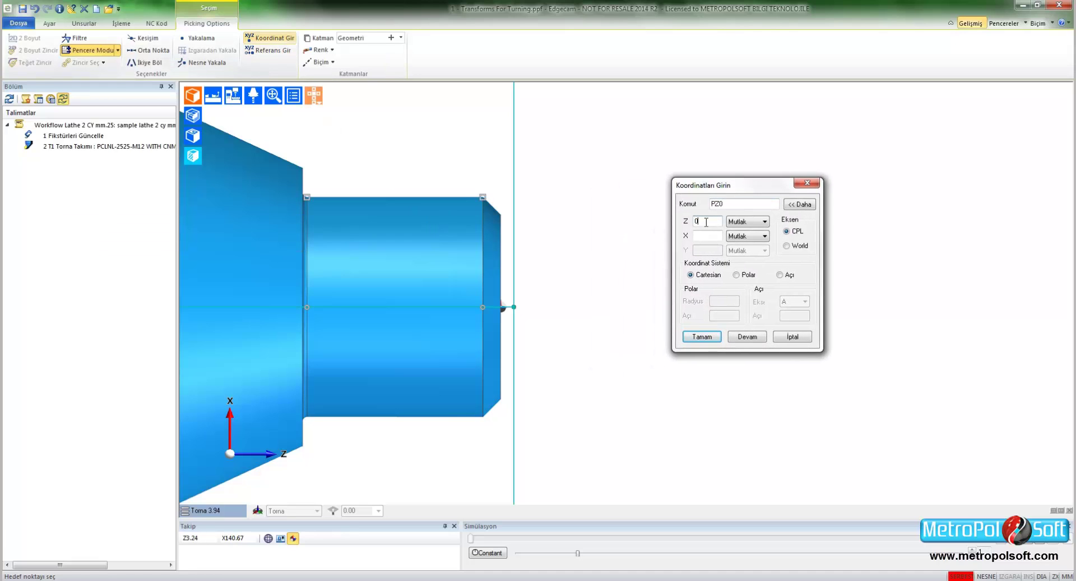
left_click(705, 236)
type("-2")
left_click(702, 336)
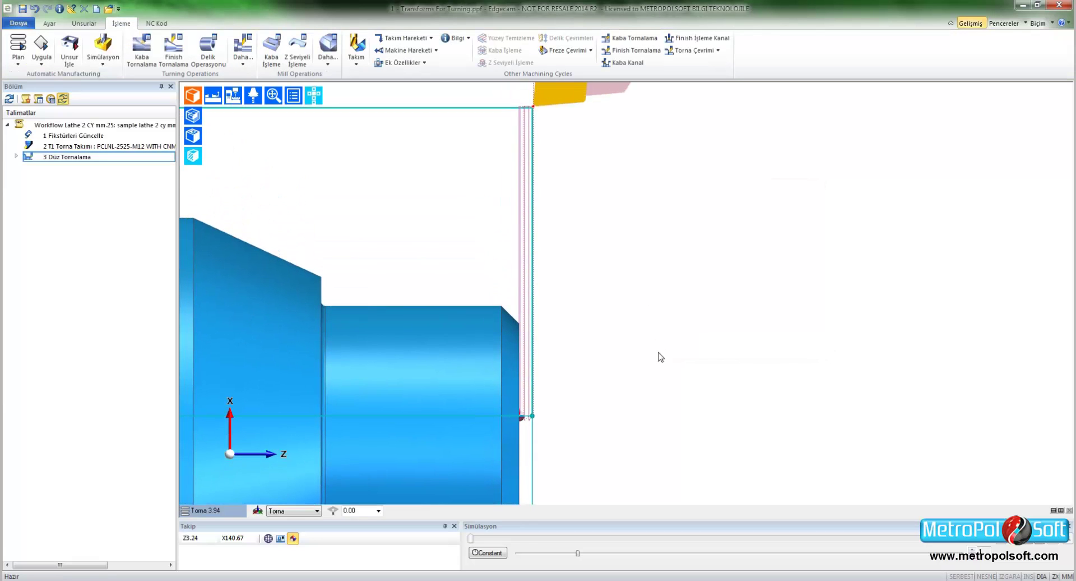
scroll(545, 96, "up", 2)
scroll(523, 113, "up", 2)
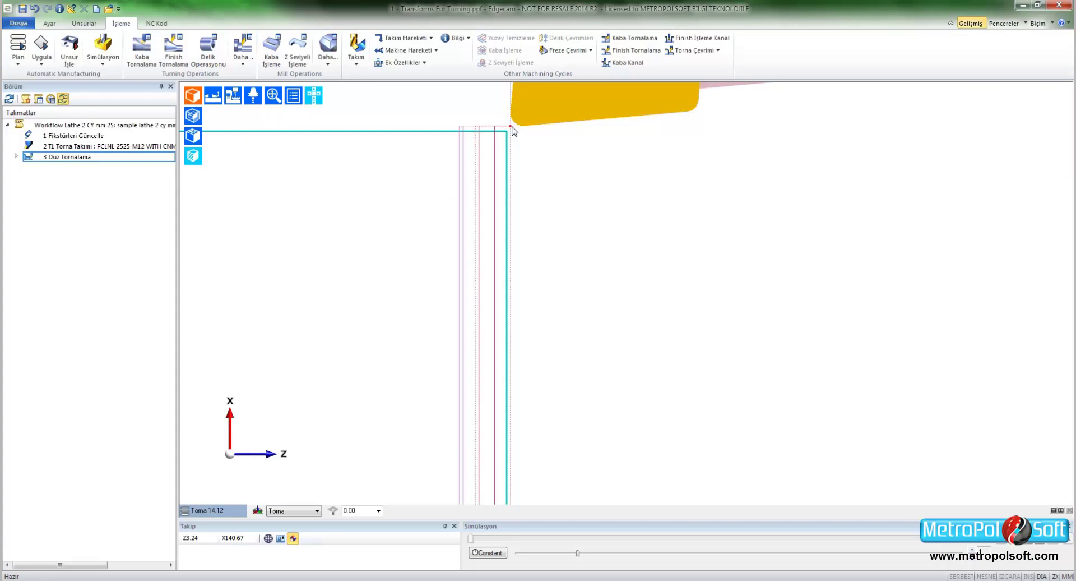
mouse_move(553, 338)
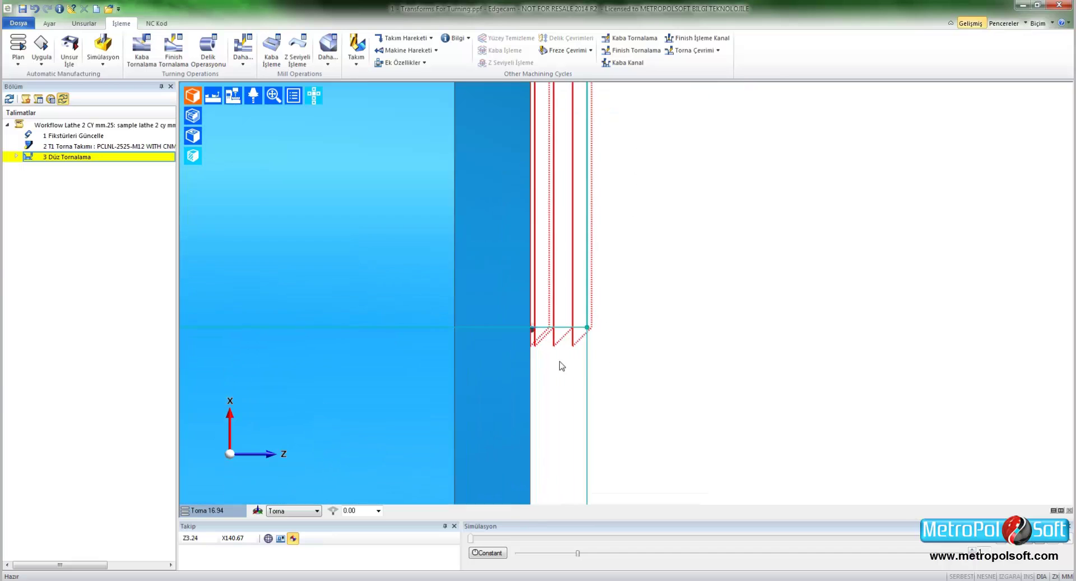
scroll(539, 342, "up", 3)
scroll(521, 297, "up", 2)
scroll(506, 256, "down", 2)
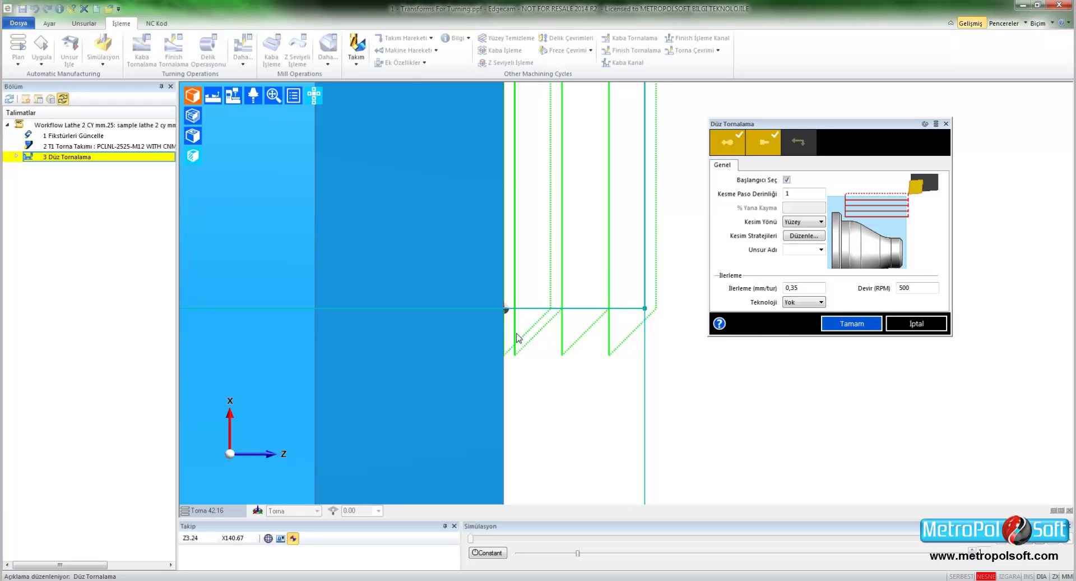
Reconfirm the cutting strategies and Düz Tornalama settings to regenerate the facing toolpath.
left_click(804, 236)
left_click(594, 358)
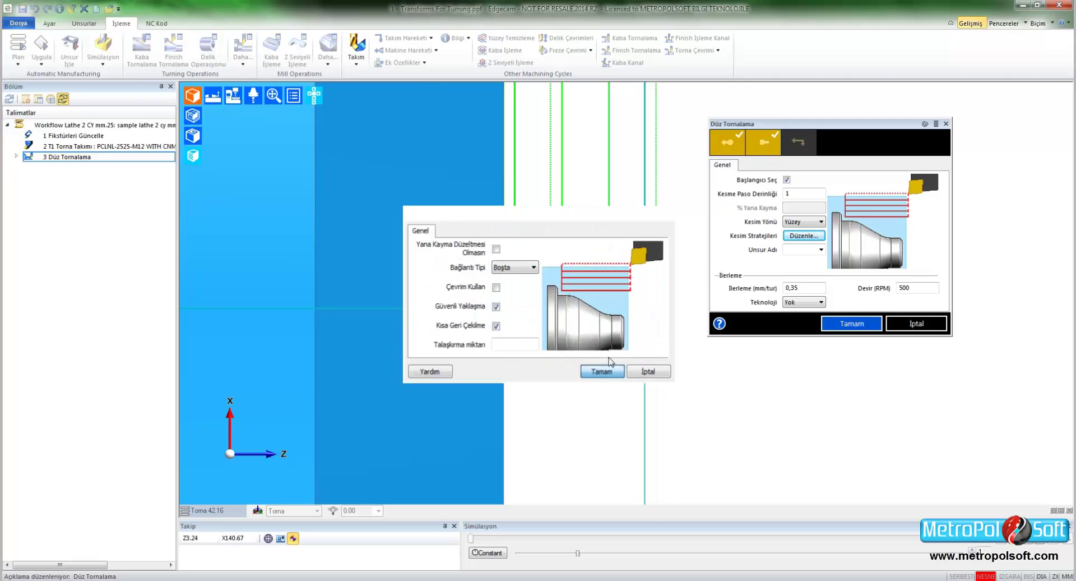
left_click(852, 323)
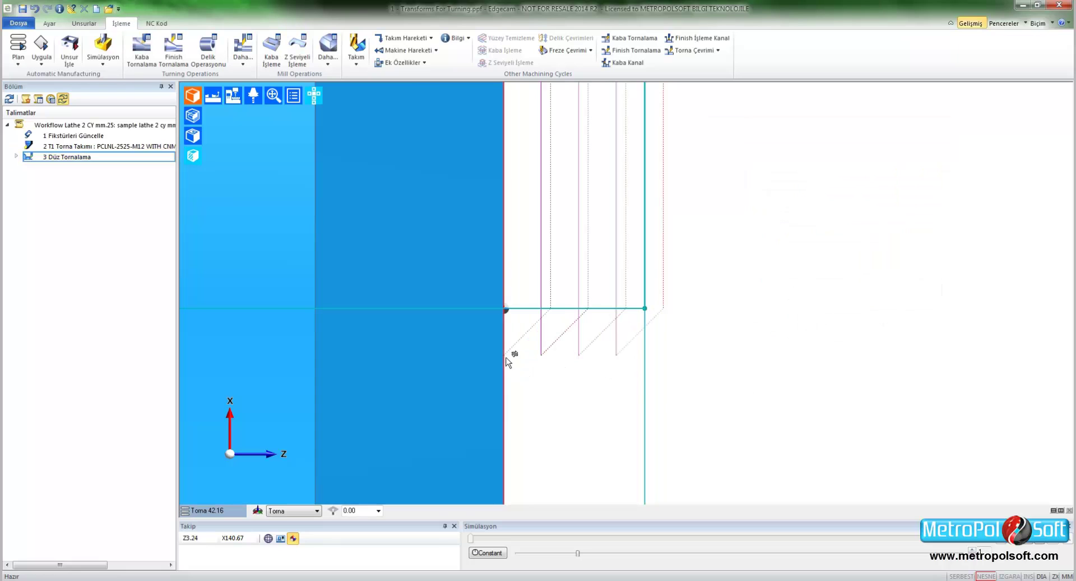
left_click(33, 9)
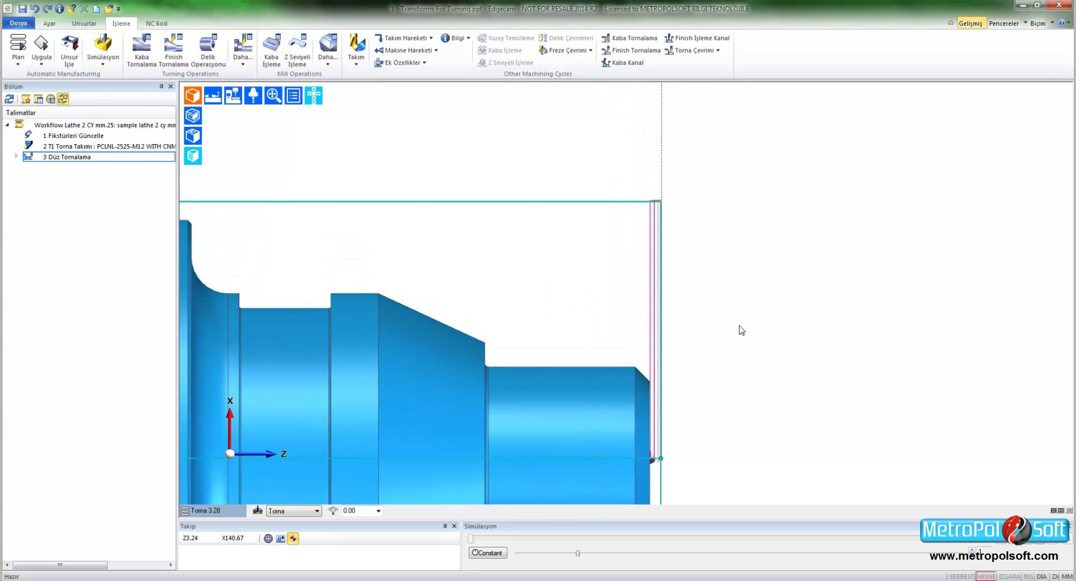
Add a second Düz Tornalama cycle and pick its target point on the part's upper right.
left_click(719, 51)
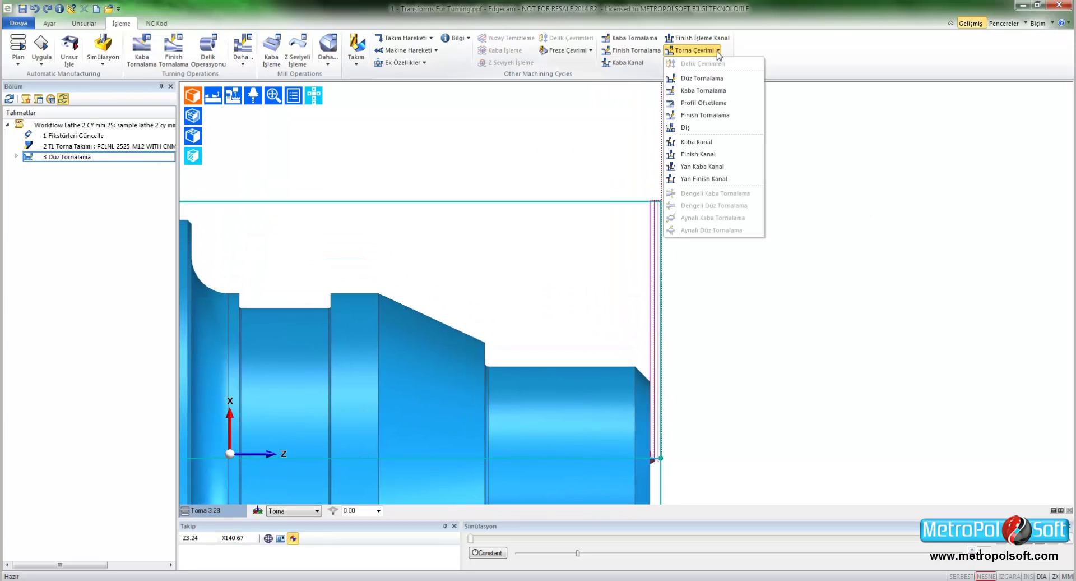
left_click(708, 79)
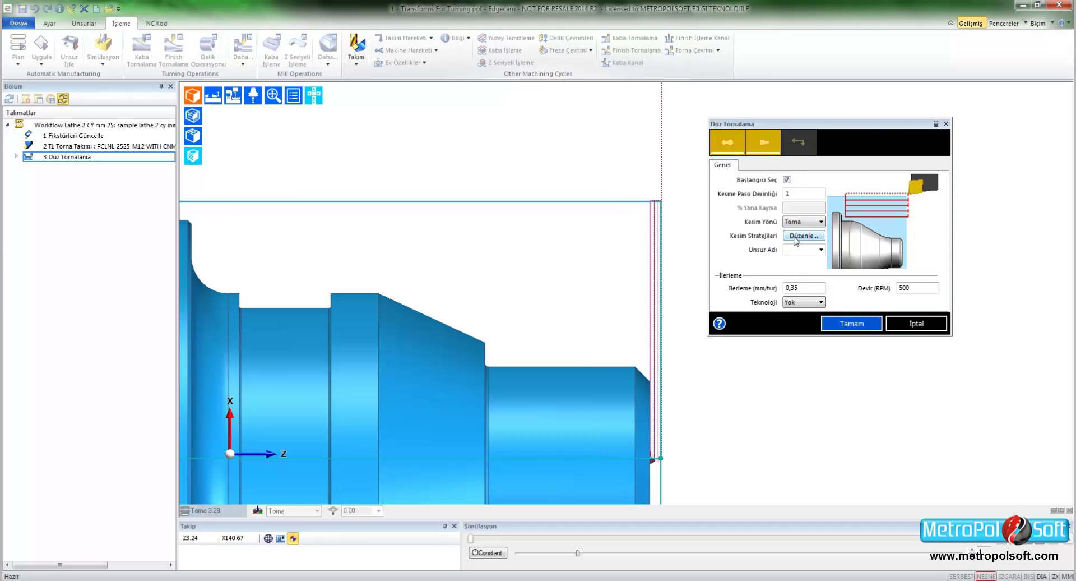
left_click(835, 326)
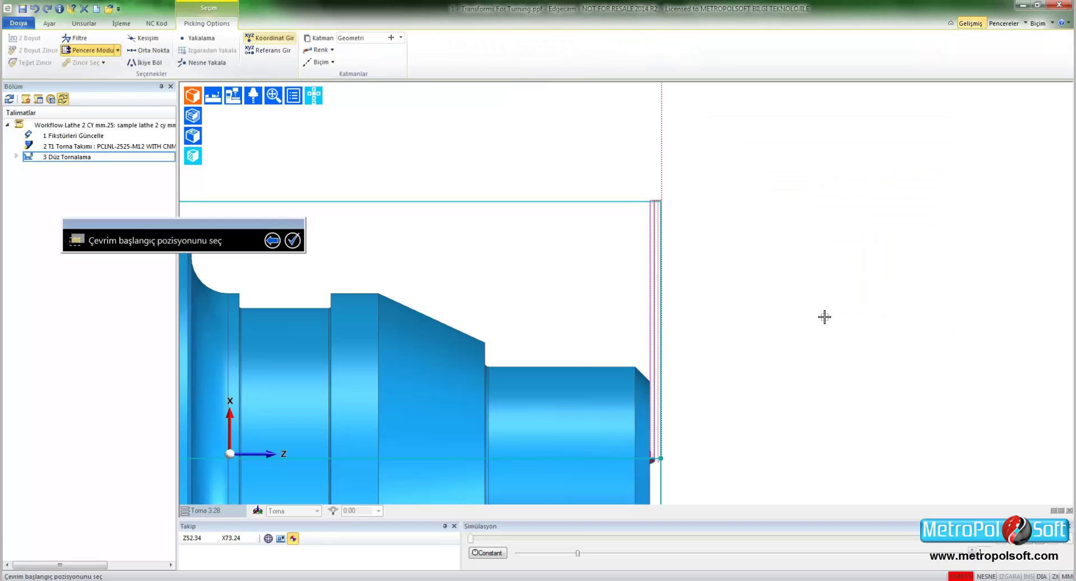
scroll(658, 185, "up", 5)
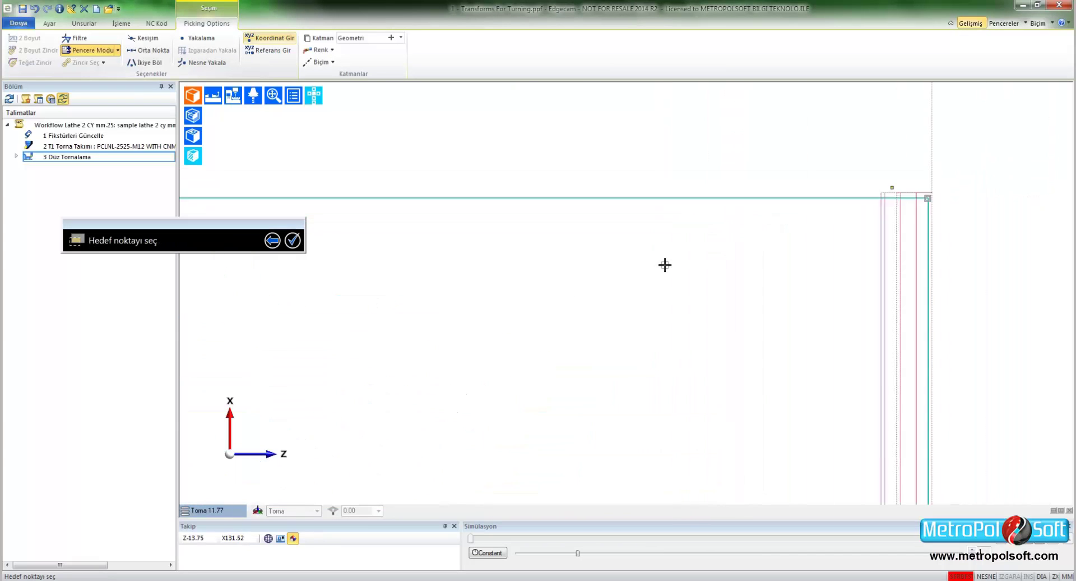
scroll(665, 264, "down", 5)
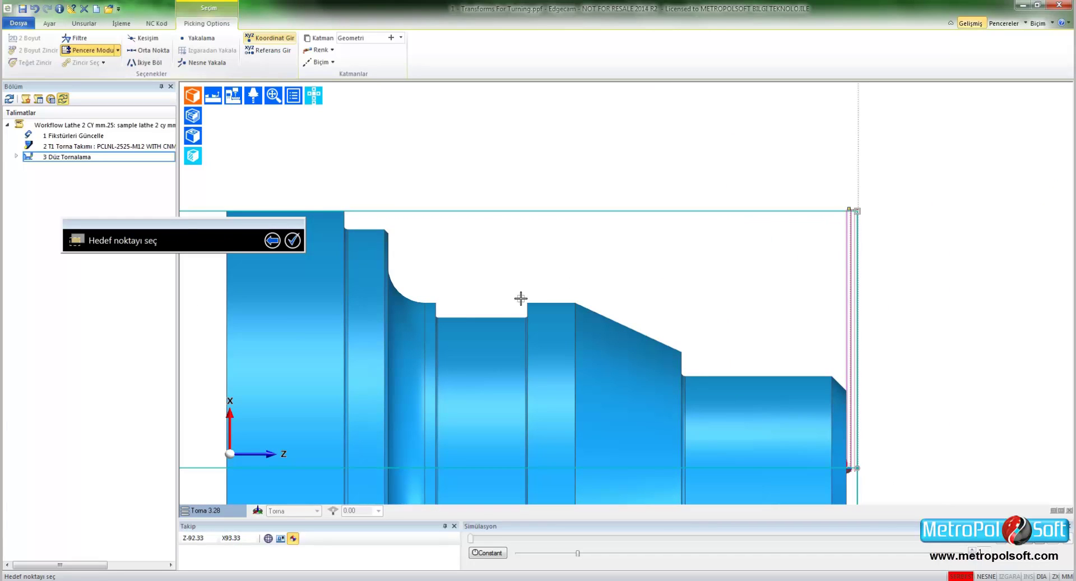
left_click(849, 212)
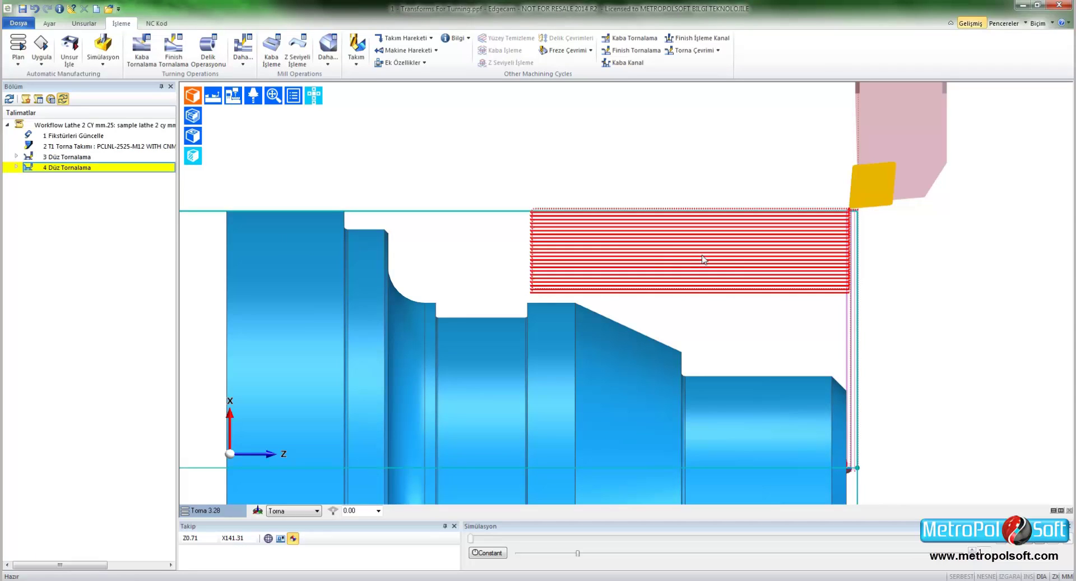
Set 4 Düz Tornalama's Kesme Paso Derinliği to 3 and regenerate its toolpath.
scroll(671, 297, "up", 2)
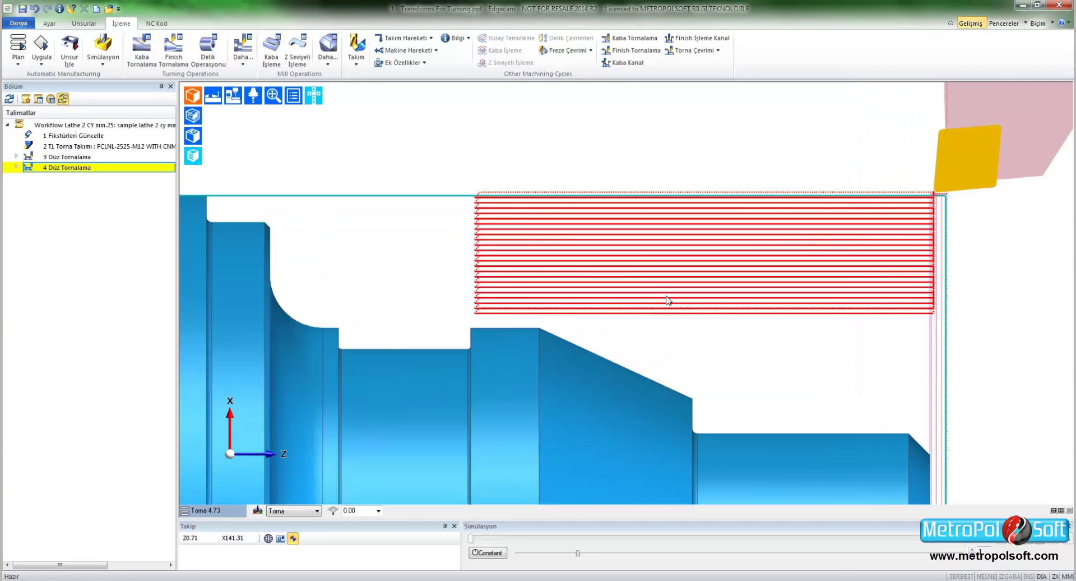
double_click(642, 251)
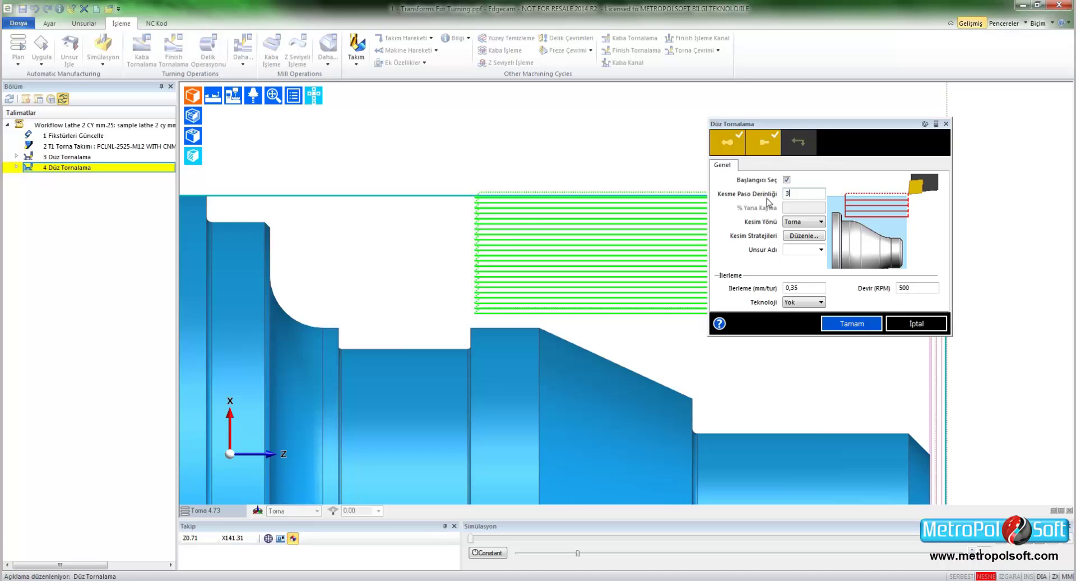
left_click(844, 324)
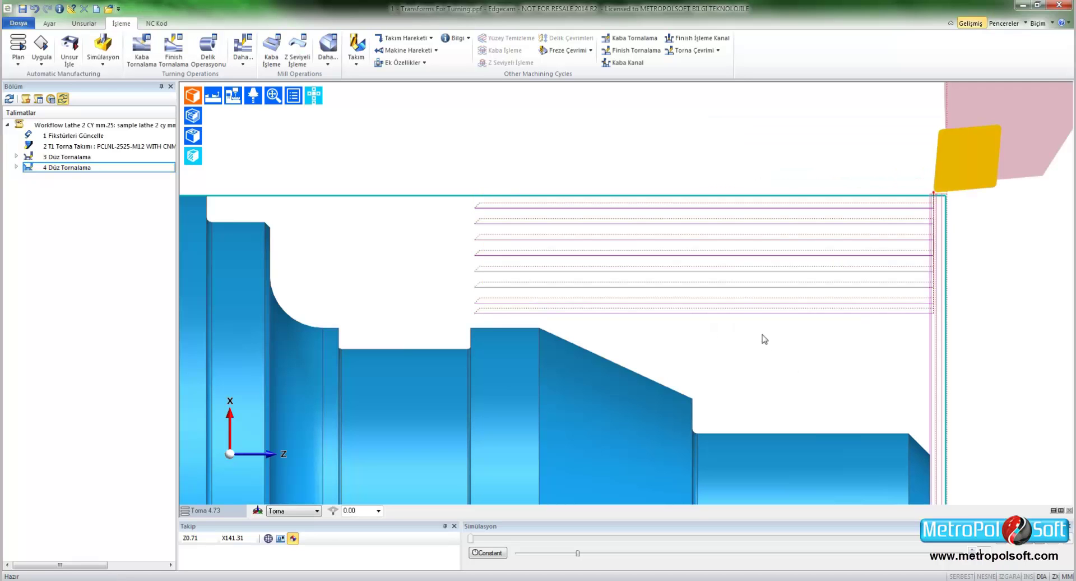
Preview the 4 Düz Tornalama toolpath with Simüle Et.
scroll(755, 314, "down", 2)
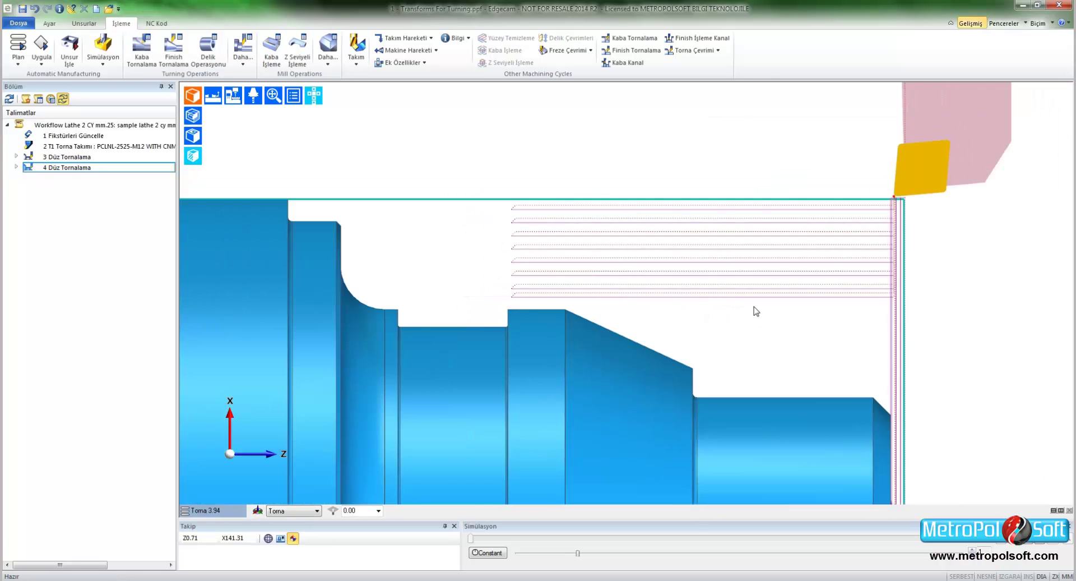
scroll(754, 306, "down", 2)
right_click(82, 171)
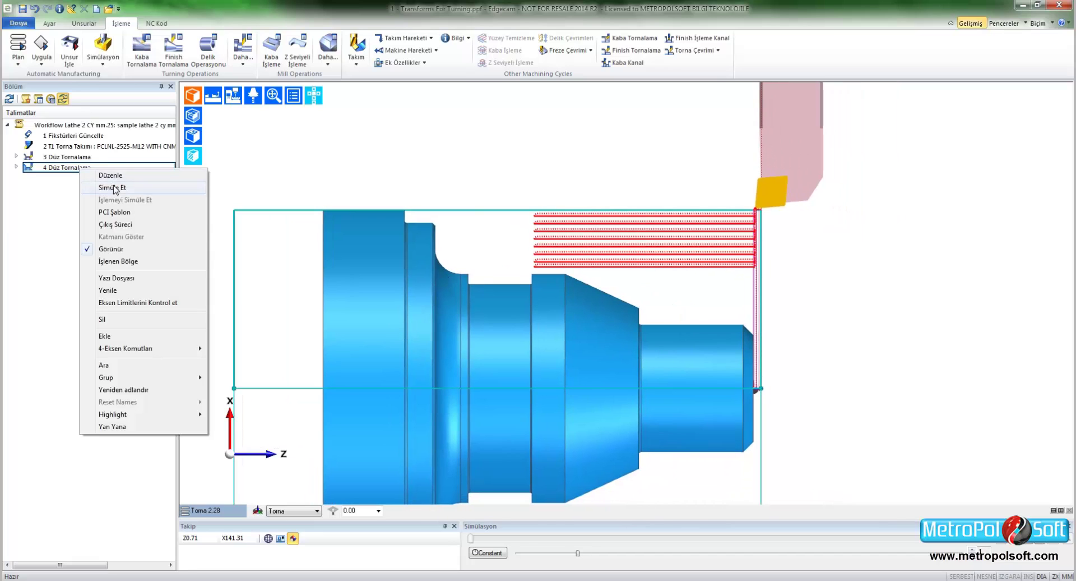
left_click(117, 191)
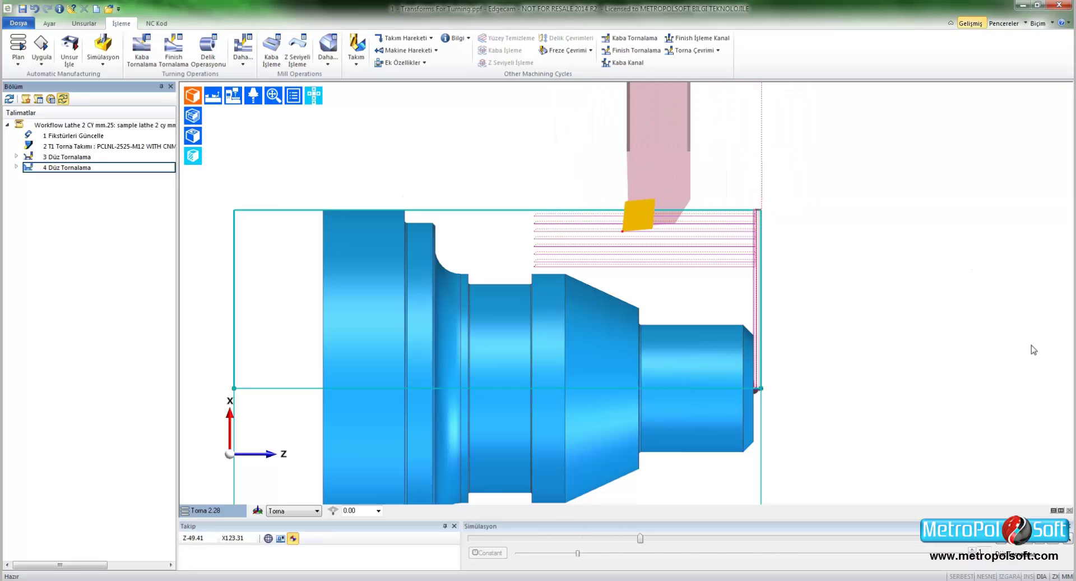
Launch the machine simulation and zoom onto the chuck, tool and workpiece.
left_click(103, 48)
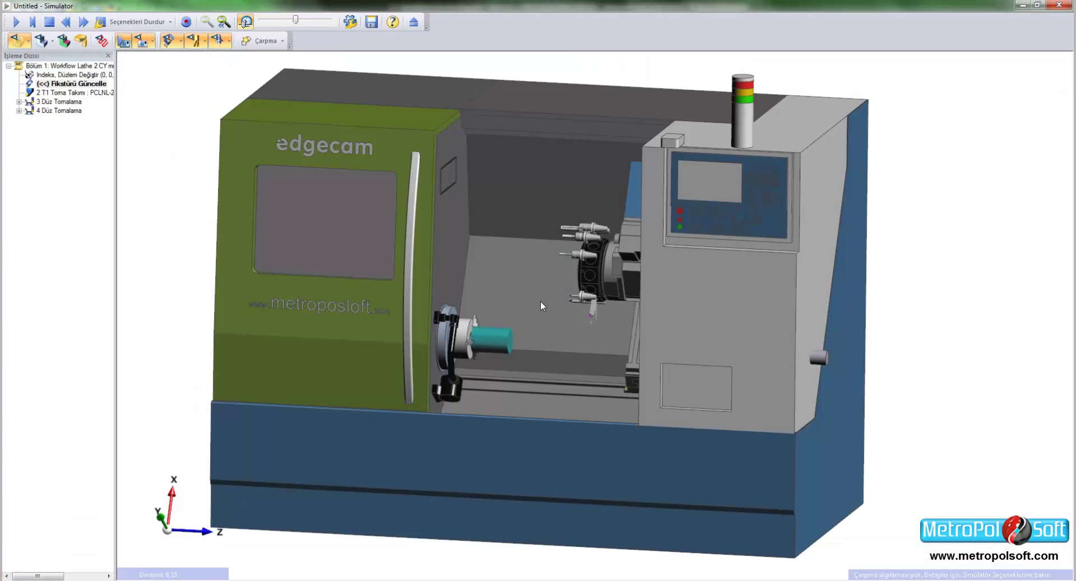
scroll(541, 300, "up", 1)
scroll(536, 305, "up", 2)
scroll(539, 305, "up", 3)
scroll(538, 343, "up", 2)
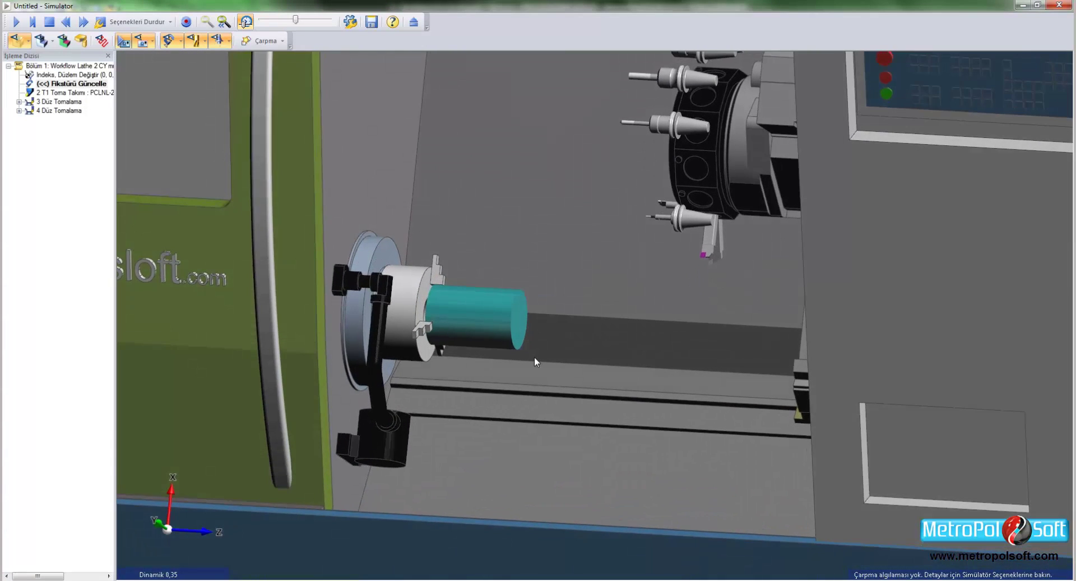
scroll(534, 356, "up", 1)
scroll(522, 353, "up", 2)
scroll(523, 310, "up", 1)
scroll(523, 337, "up", 2)
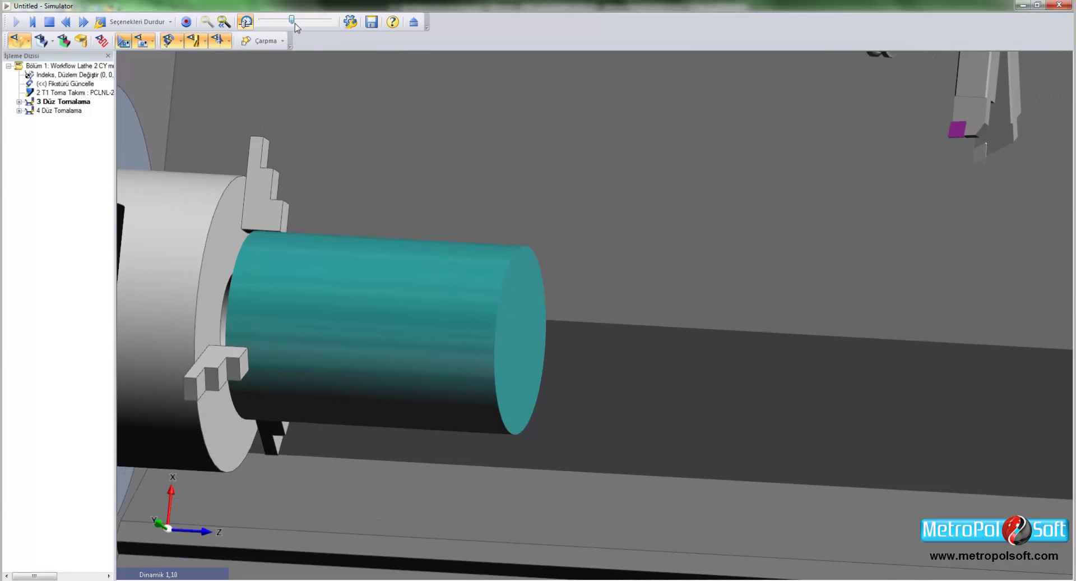
mouse_move(426, 185)
middle_mouse_down()
mouse_move(518, 251)
mouse_move(426, 140)
middle_mouse_up()
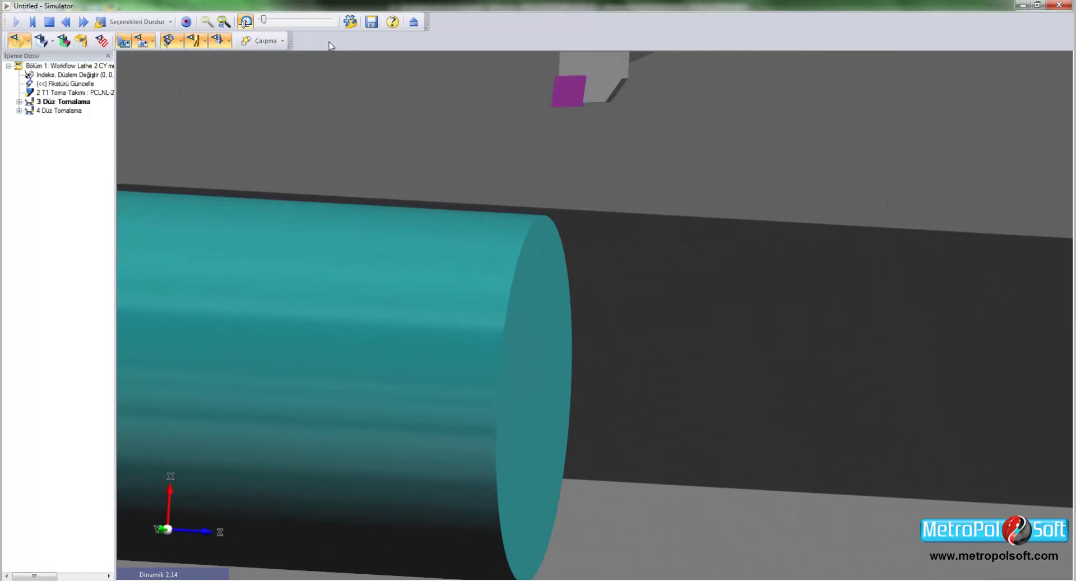
left_click_drag(263, 21, 279, 22)
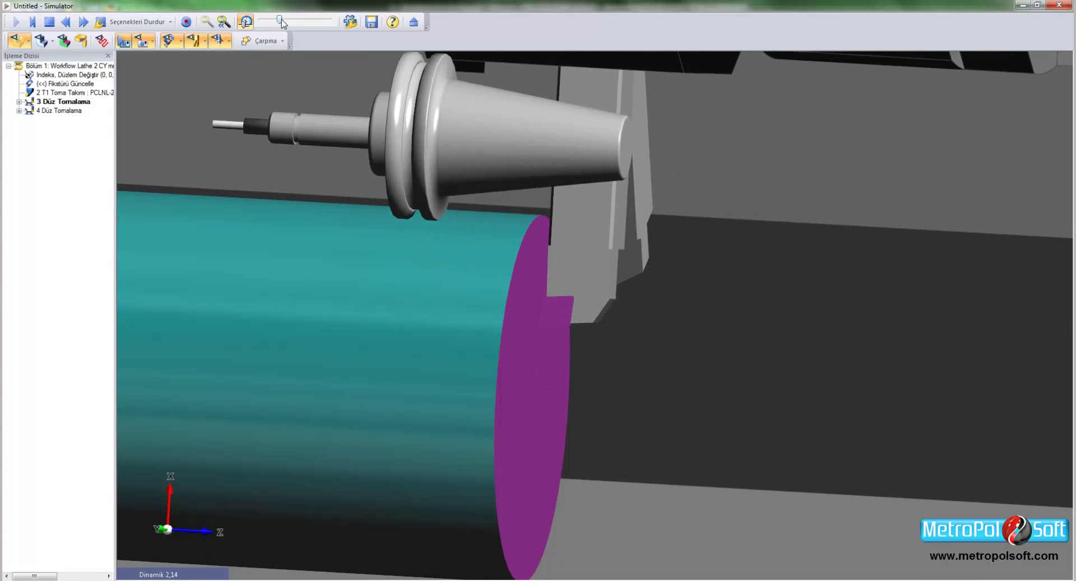
mouse_move(471, 279)
middle_mouse_down()
mouse_move(480, 252)
mouse_move(520, 347)
mouse_move(545, 288)
middle_mouse_up()
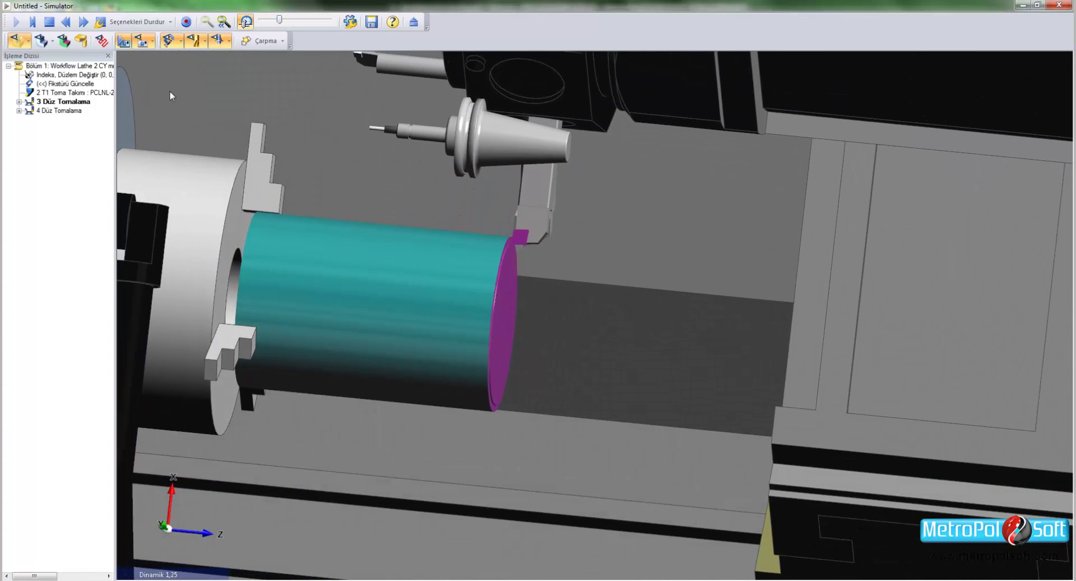
Hide the machine geometry and run the cut faster, watching the faced, stepped workpiece.
left_click(123, 41)
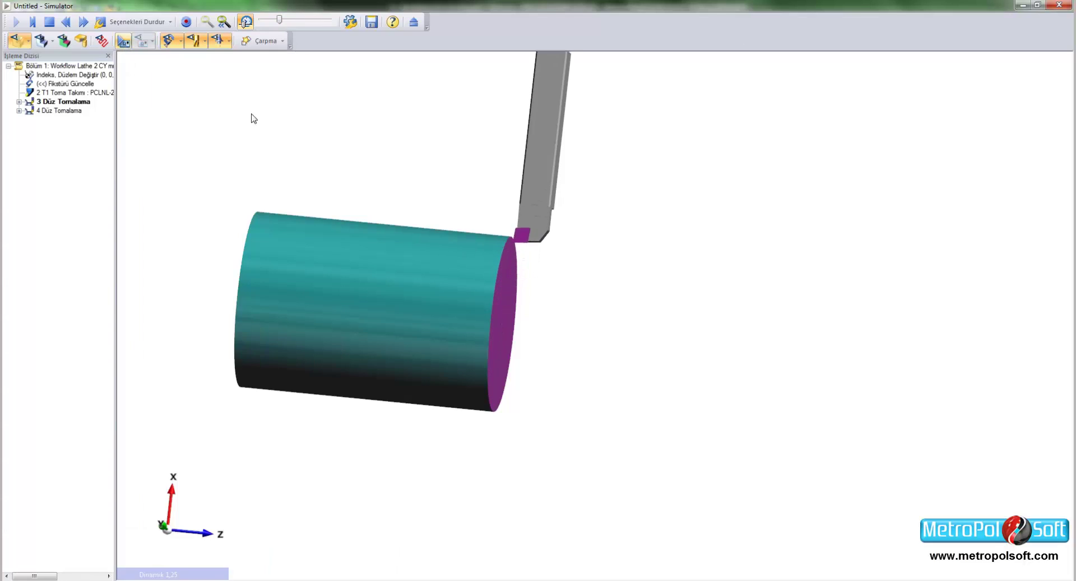
mouse_move(228, 159)
middle_mouse_down()
mouse_move(543, 348)
mouse_move(481, 216)
middle_mouse_up()
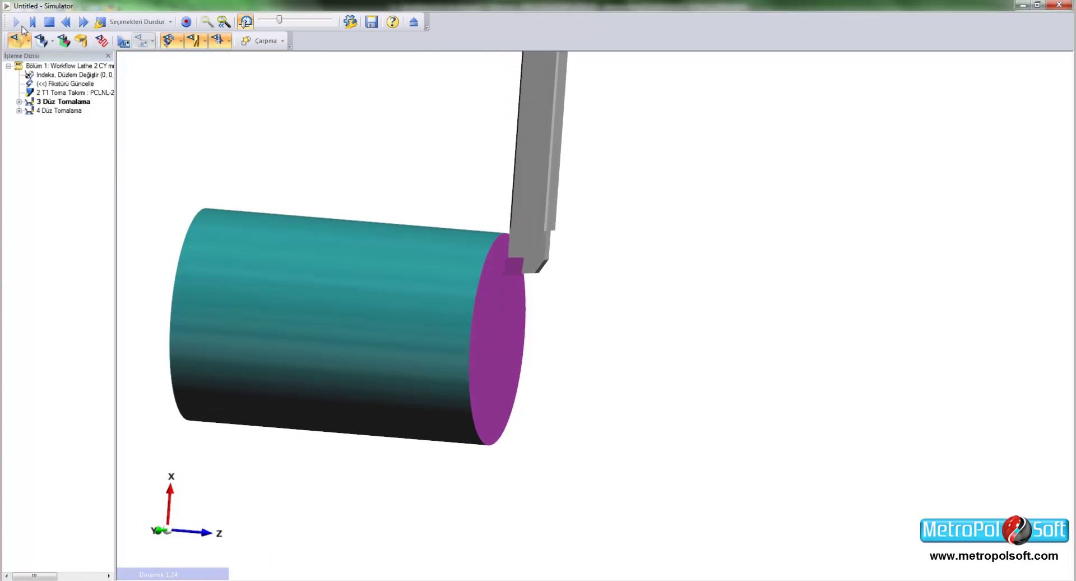
left_click_drag(280, 24, 310, 21)
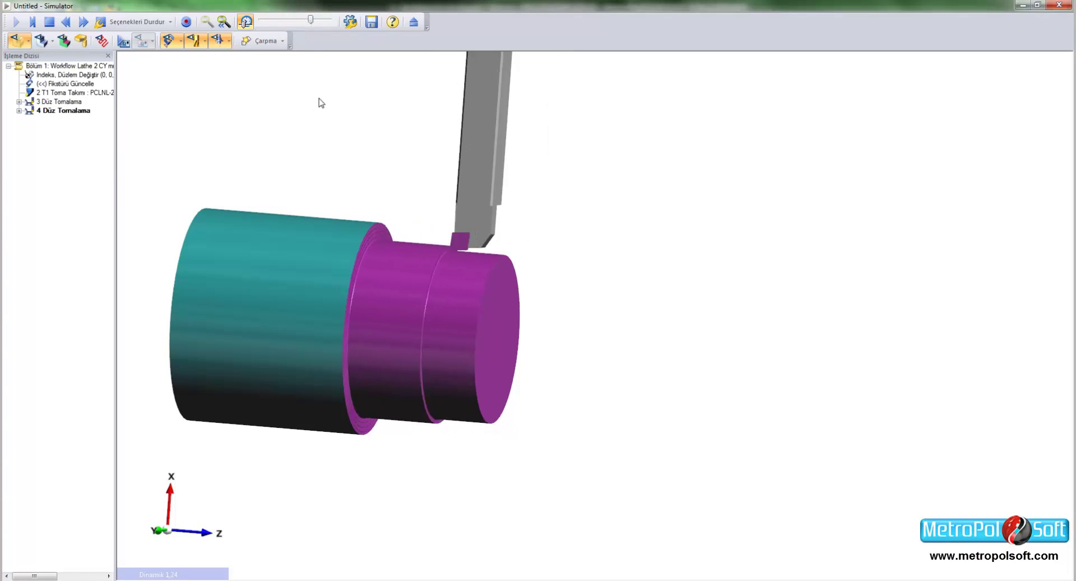